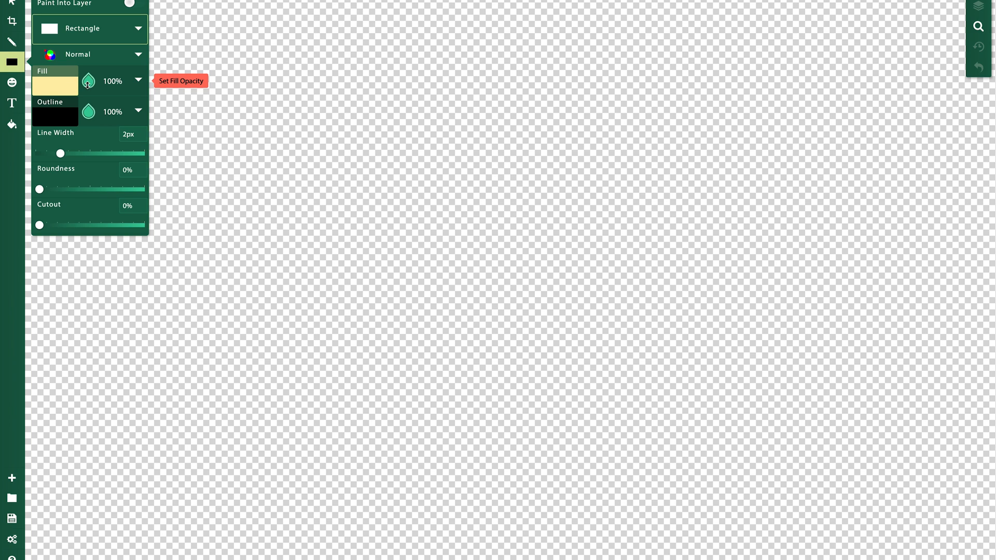
- Draw a full-width blue #2469ff rectangle along the canvas's top edge, with outline opacity at 0%
{"action": "left_click", "coordinate": [89, 112]}
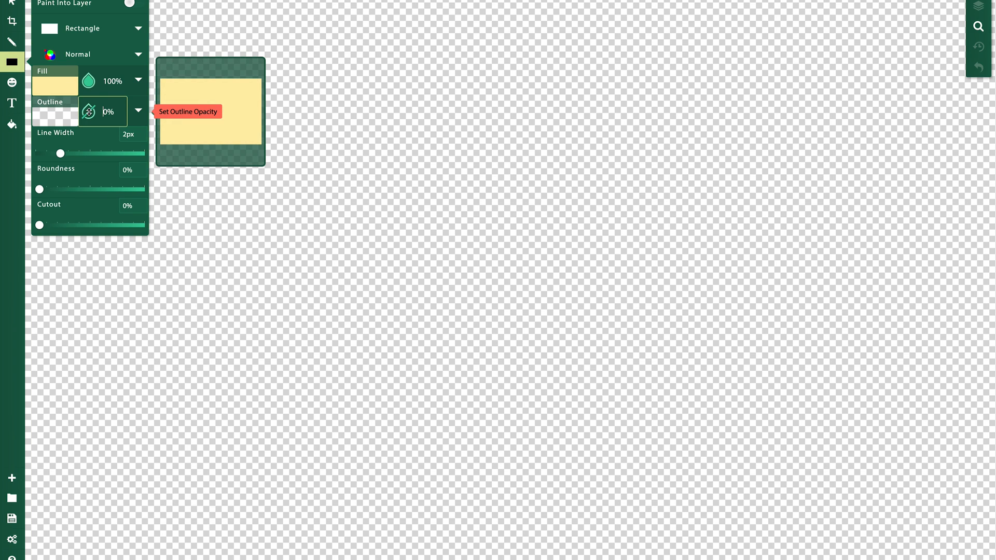
{"action": "left_click", "coordinate": [60, 88]}
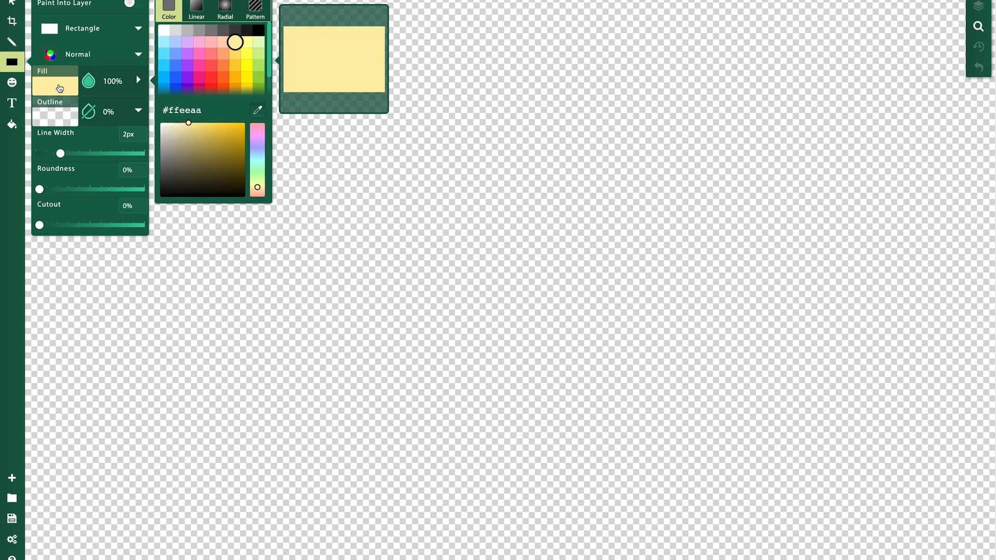
{"action": "left_click", "coordinate": [178, 77]}
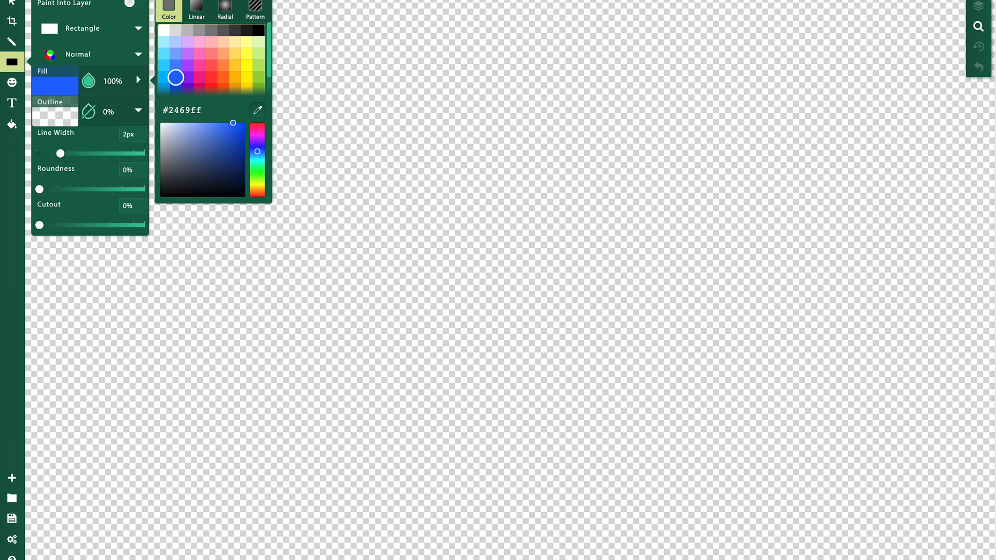
{"action": "left_click_drag", "start_coordinate": [27, 1], "coordinate": [994, 21]}
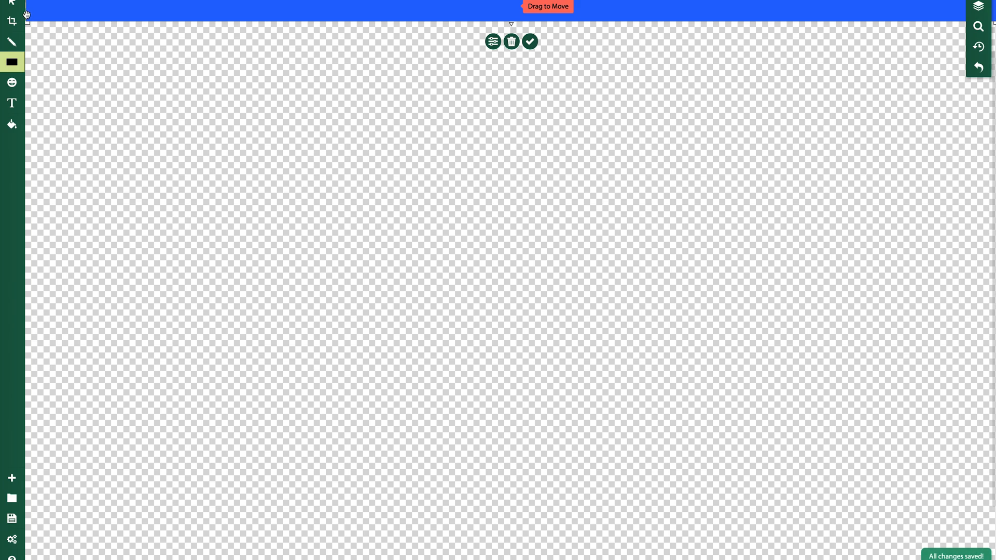
{"action": "left_click_drag", "start_coordinate": [26, 22], "coordinate": [26, 22]}
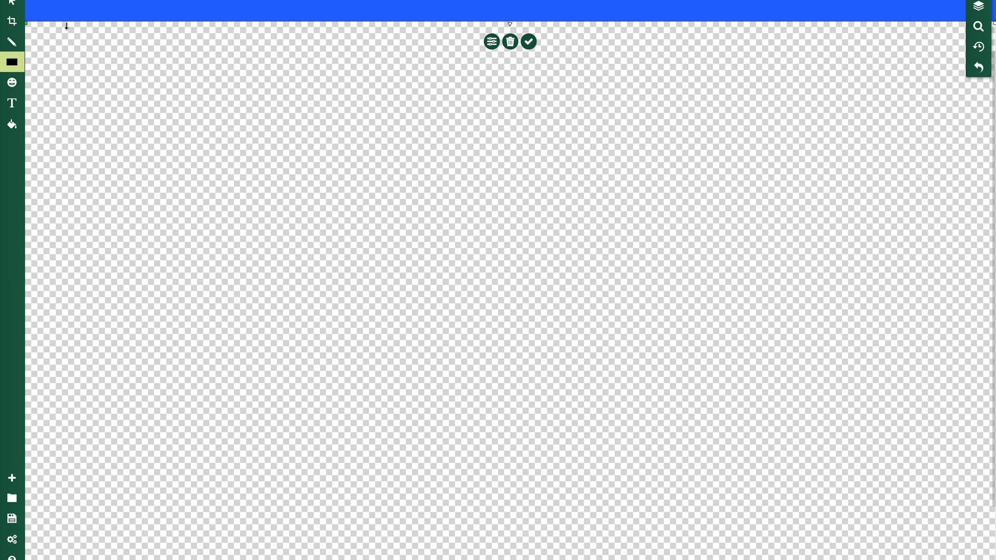
{"action": "left_click_drag", "start_coordinate": [141, 10], "coordinate": [141, 10]}
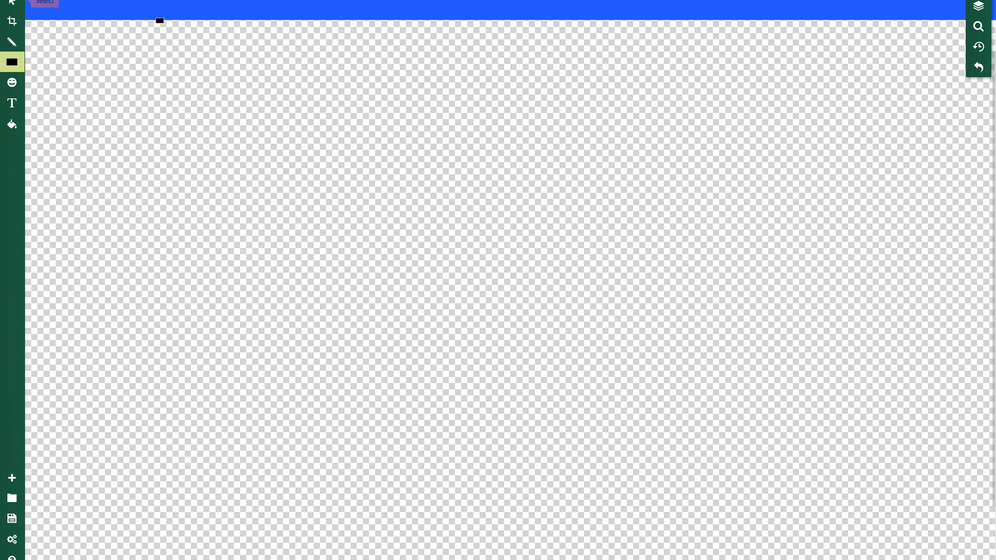
- Draw a thin pink #ff48a6 rectangle directly beneath the blue band, stretched across the full canvas width
{"action": "left_click", "coordinate": [12, 61]}
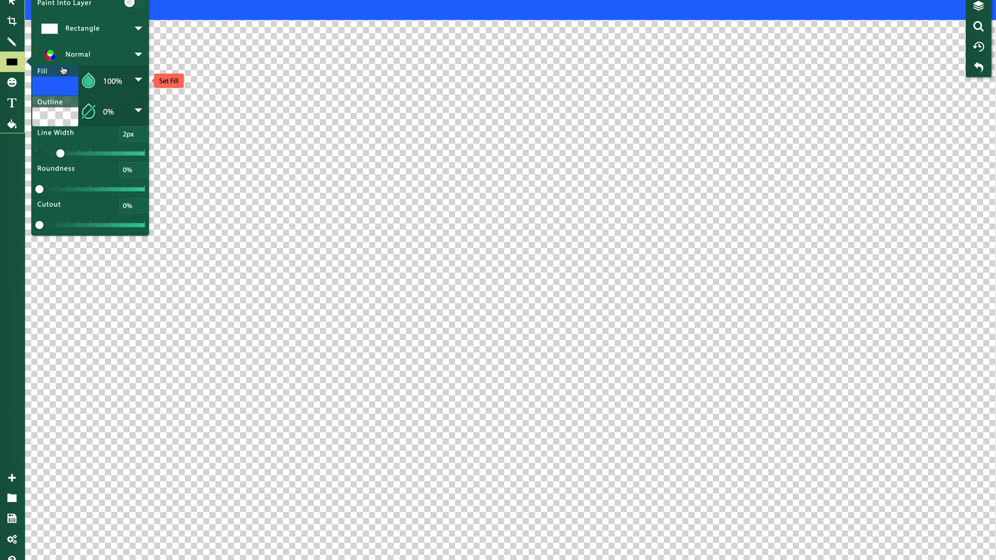
{"action": "left_click", "coordinate": [62, 86]}
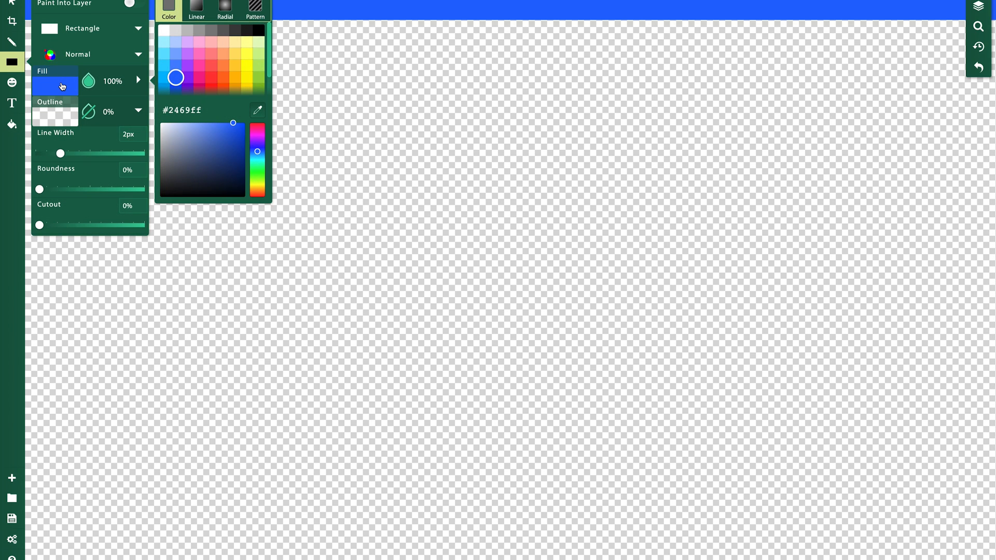
{"action": "left_click", "coordinate": [201, 67]}
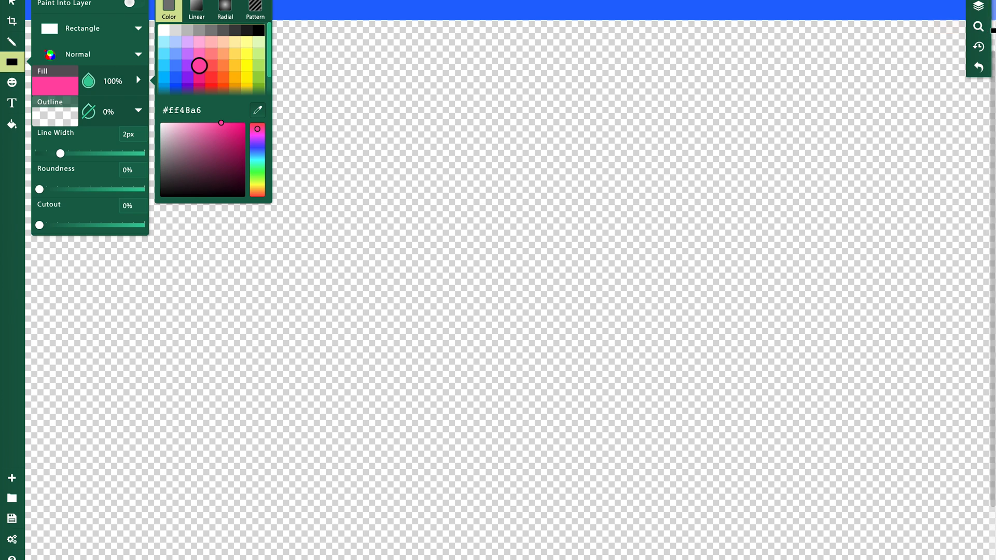
{"action": "left_click", "coordinate": [991, 31]}
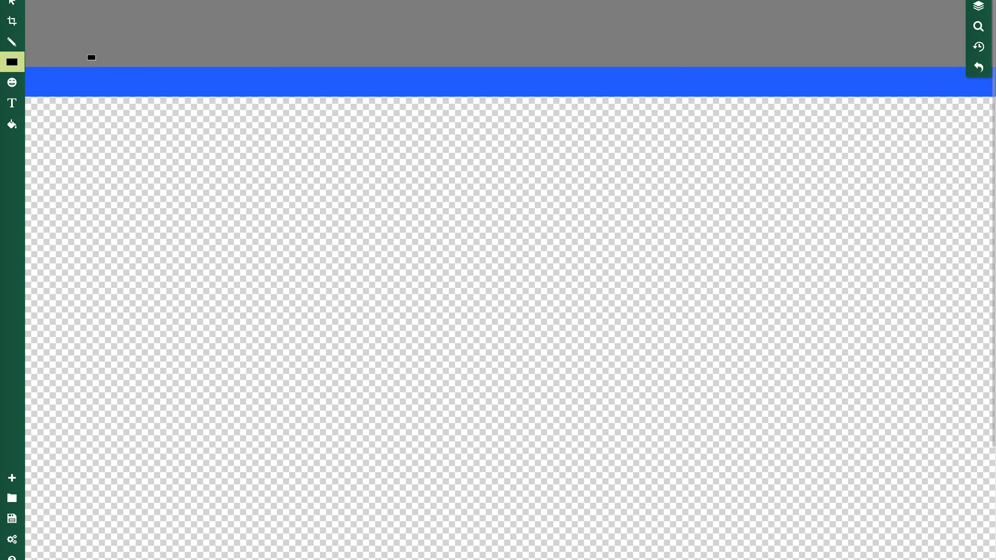
{"action": "scroll", "coordinate": [85, 87], "scroll_direction": "down", "scroll_amount": 2}
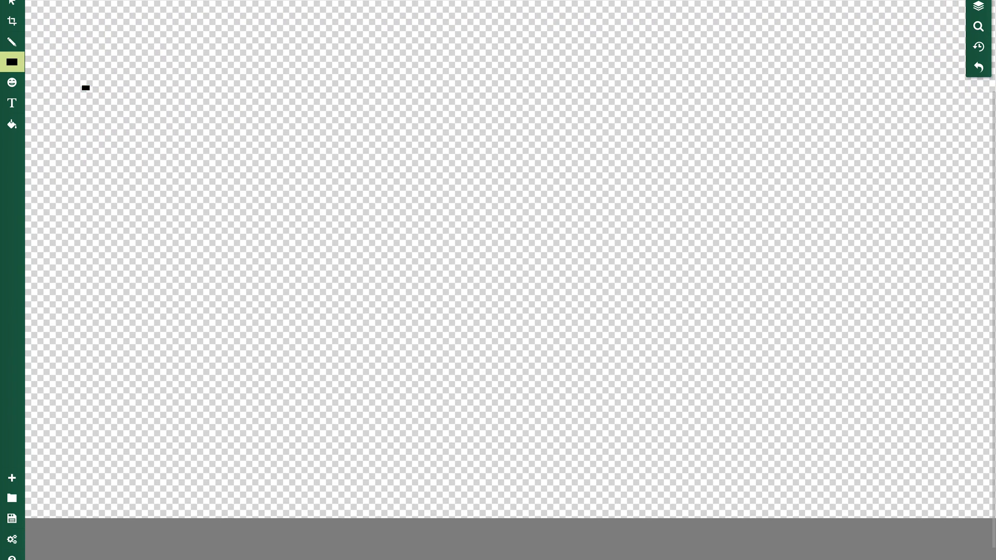
{"action": "scroll", "coordinate": [86, 88], "scroll_direction": "down", "scroll_amount": 1}
{"action": "scroll", "coordinate": [86, 87], "scroll_direction": "up", "scroll_amount": 2}
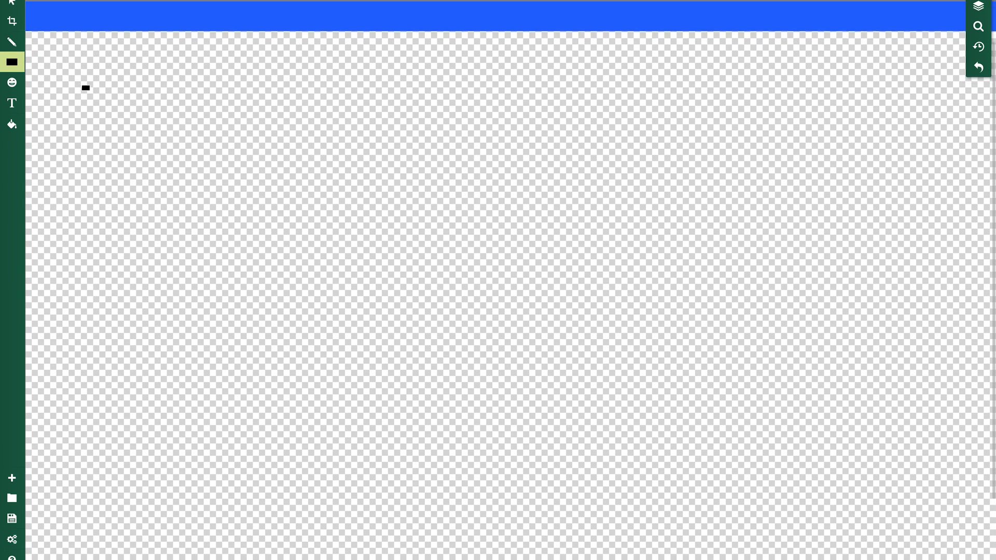
{"action": "scroll", "coordinate": [86, 87], "scroll_direction": "down", "scroll_amount": 2}
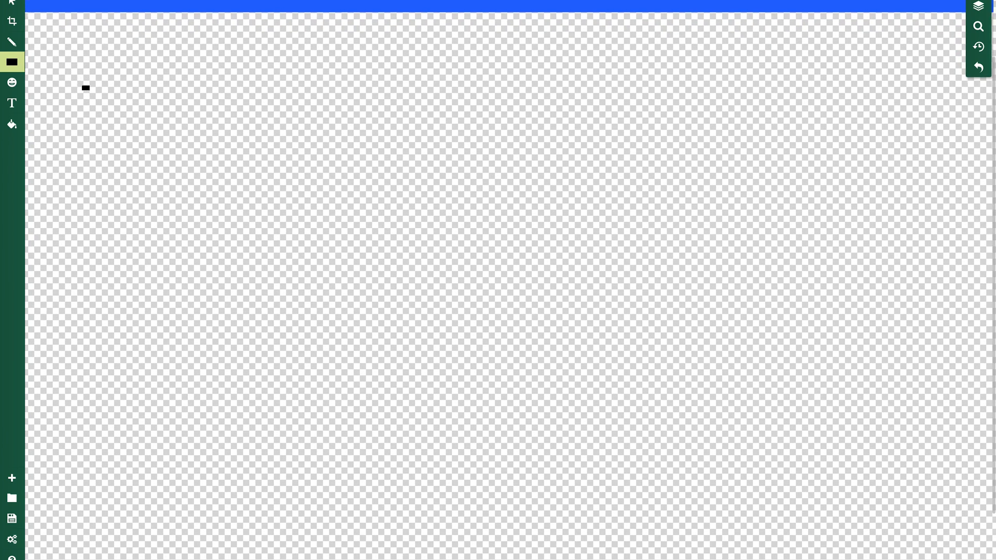
{"action": "scroll", "coordinate": [85, 87], "scroll_direction": "down", "scroll_amount": 1}
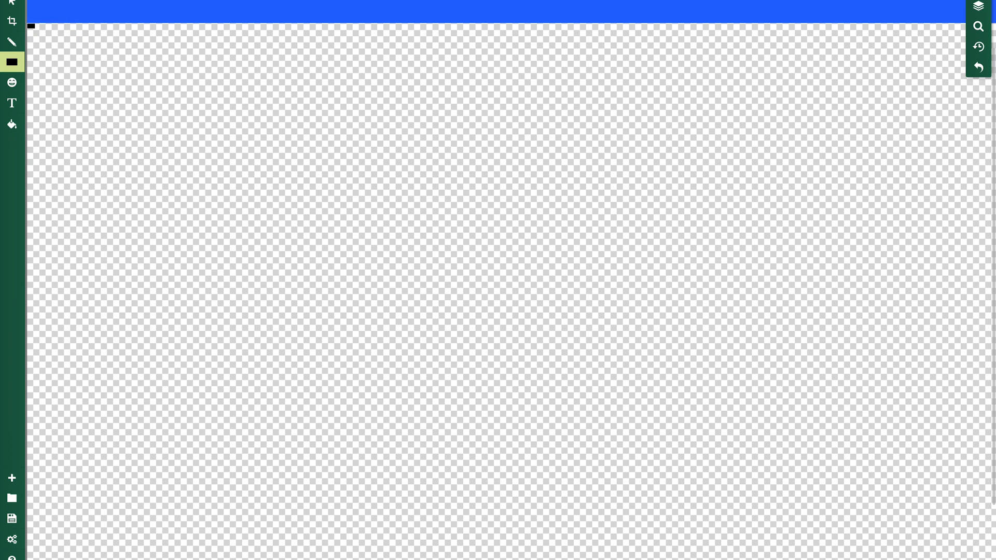
{"action": "left_click_drag", "start_coordinate": [31, 25], "coordinate": [995, 30]}
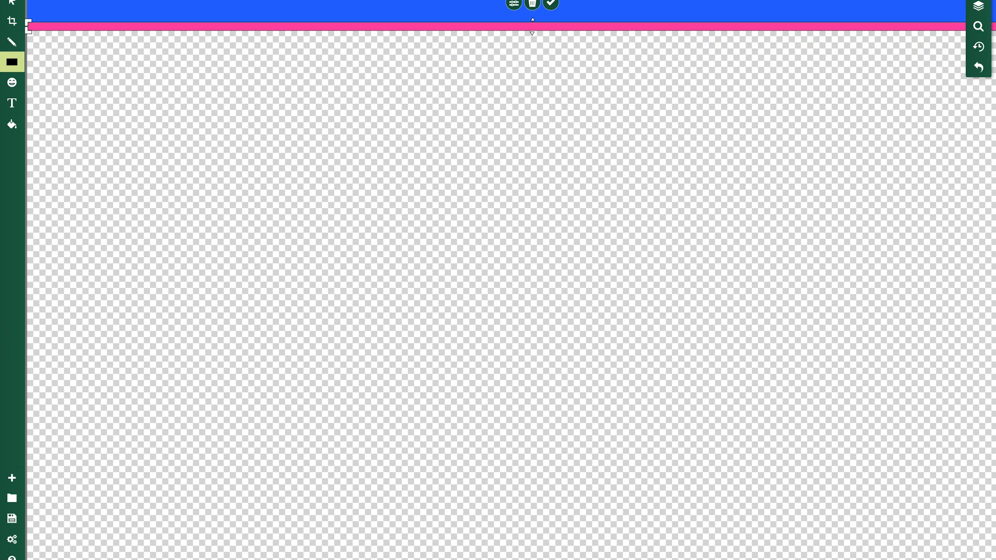
{"action": "left_click_drag", "start_coordinate": [26, 27], "coordinate": [5, 27]}
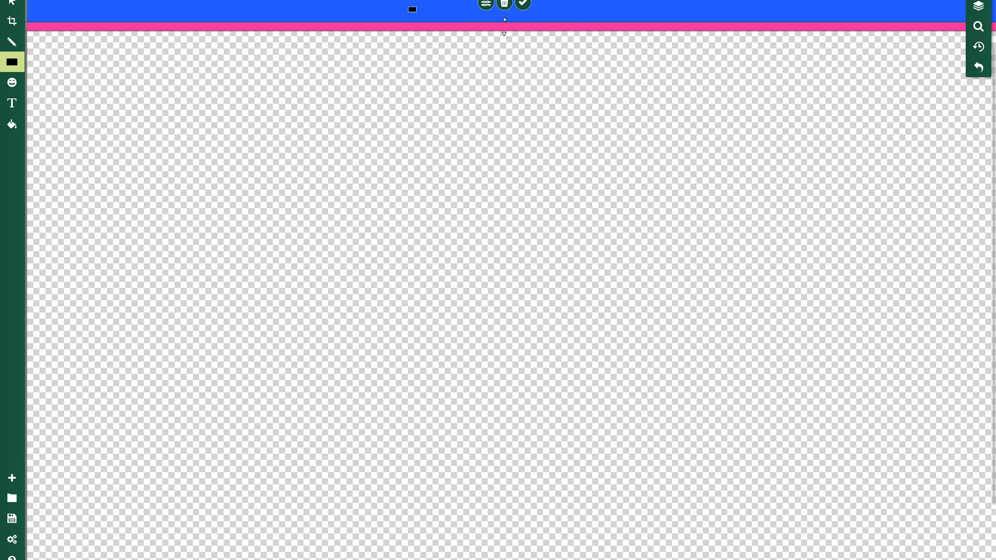
- Recolour the thin stripe beneath the blue band to the deeper pink #f3228a and deselect it
{"action": "left_click", "coordinate": [15, 64]}
{"action": "left_click", "coordinate": [59, 83]}
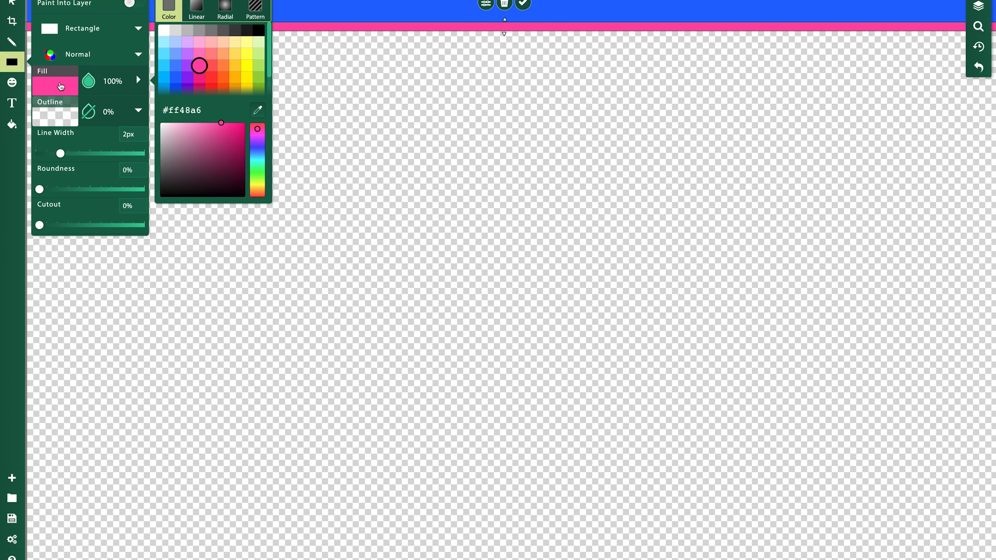
{"action": "left_click", "coordinate": [211, 78]}
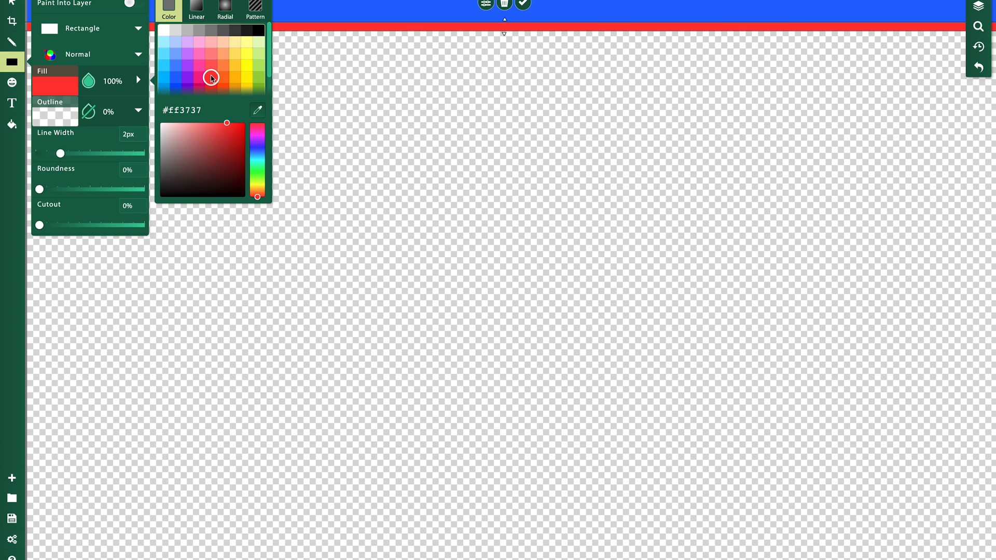
{"action": "left_click", "coordinate": [200, 77]}
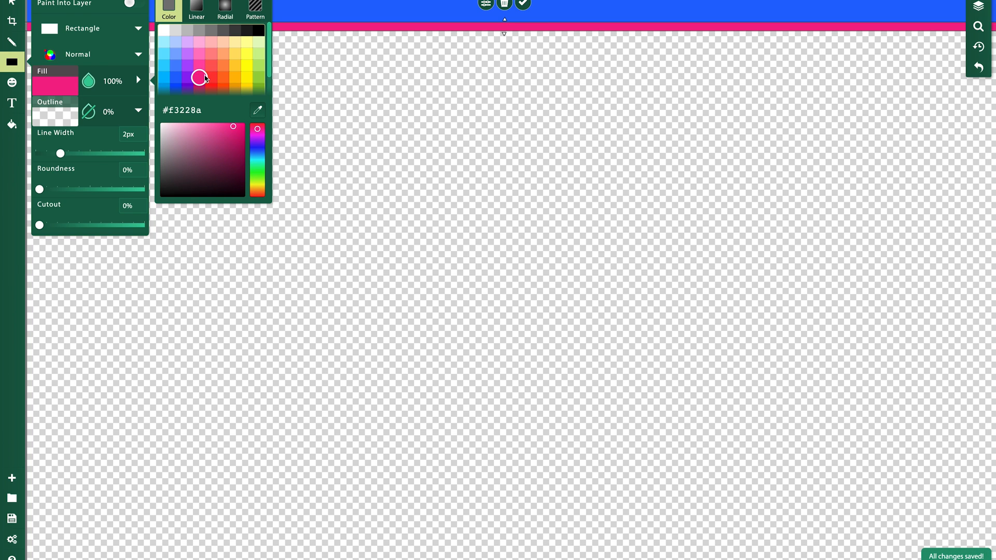
{"action": "left_click", "coordinate": [12, 3]}
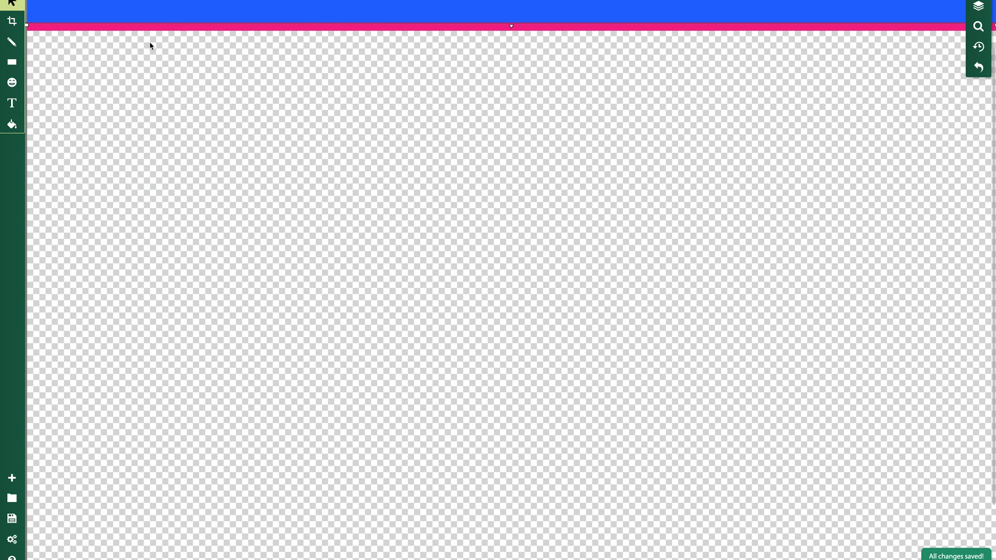
- Draw an orange #ff6c20 rectangle below the pink stripe and stretch it into a tall band across the canvas
{"action": "left_click", "coordinate": [13, 63]}
{"action": "left_click", "coordinate": [62, 85]}
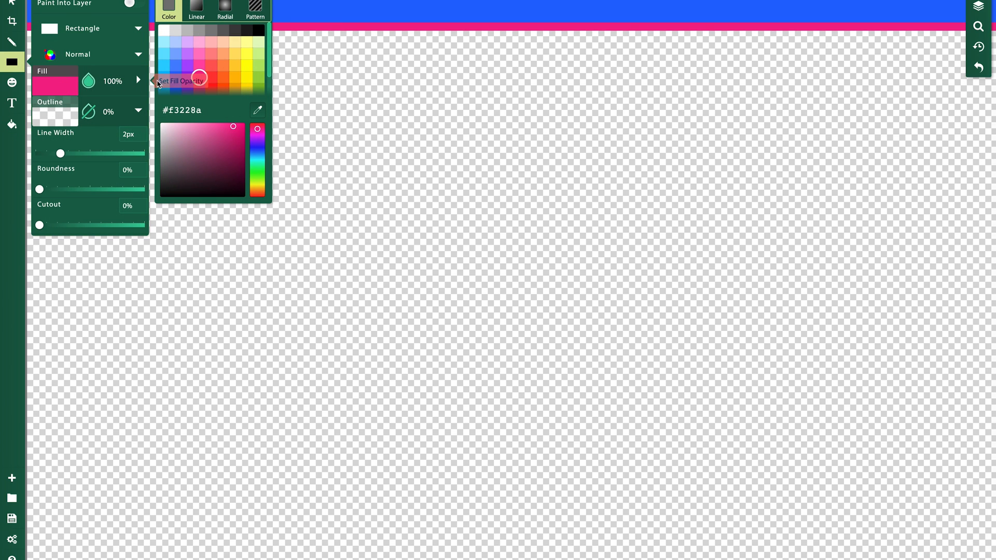
{"action": "left_click", "coordinate": [223, 78]}
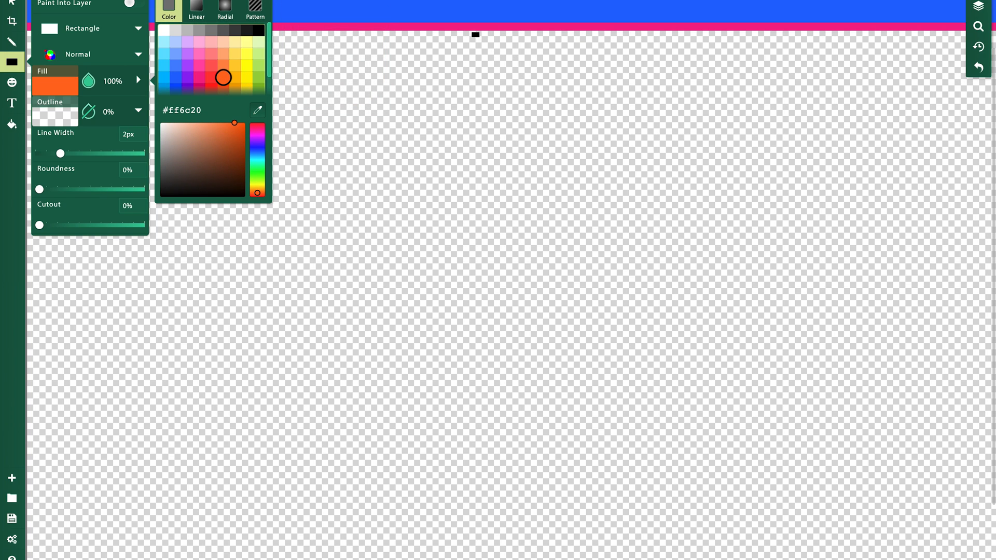
{"action": "left_click_drag", "start_coordinate": [444, 33], "coordinate": [612, 50]}
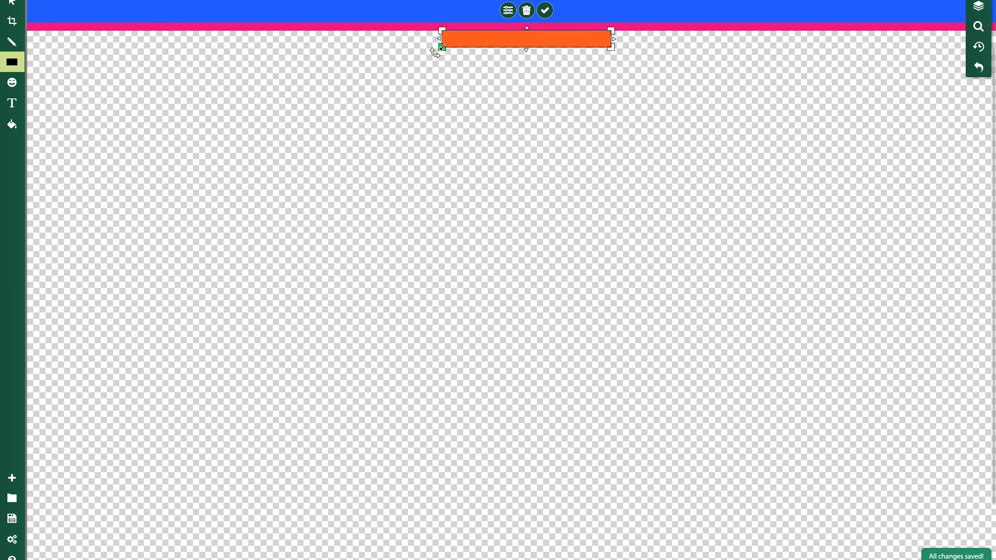
{"action": "left_click_drag", "start_coordinate": [442, 48], "coordinate": [21, 63]}
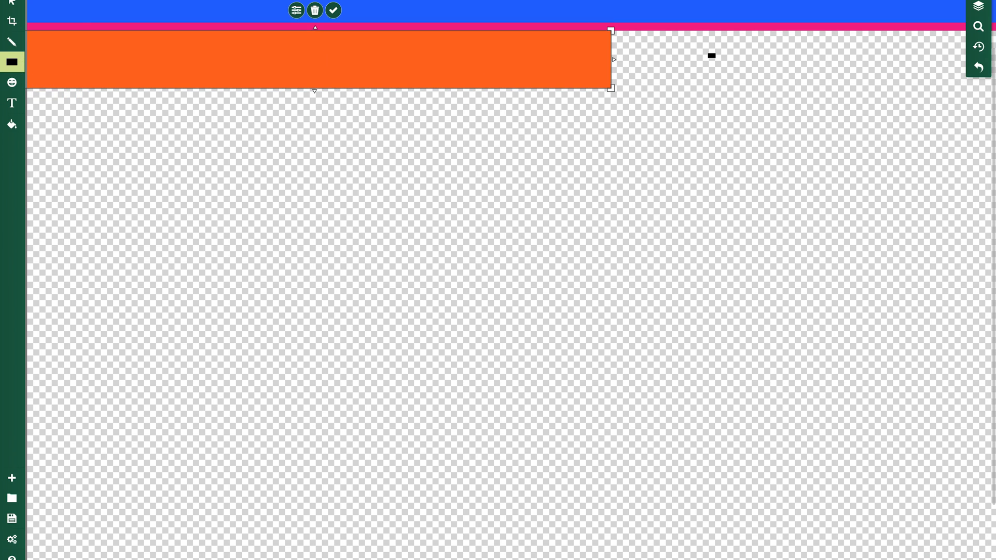
{"action": "left_click_drag", "start_coordinate": [613, 73], "coordinate": [993, 72]}
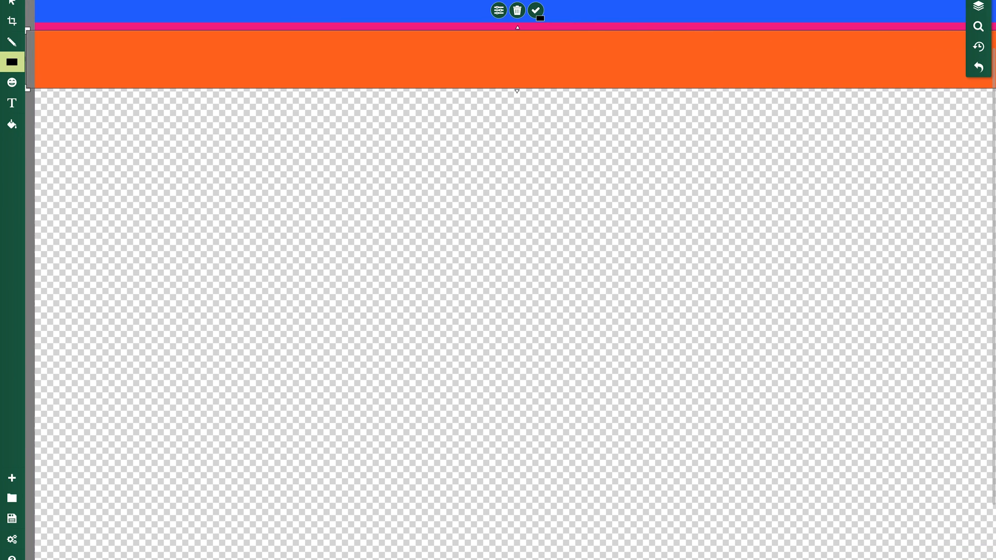
{"action": "scroll", "coordinate": [531, 53], "scroll_direction": "right", "scroll_amount": 1}
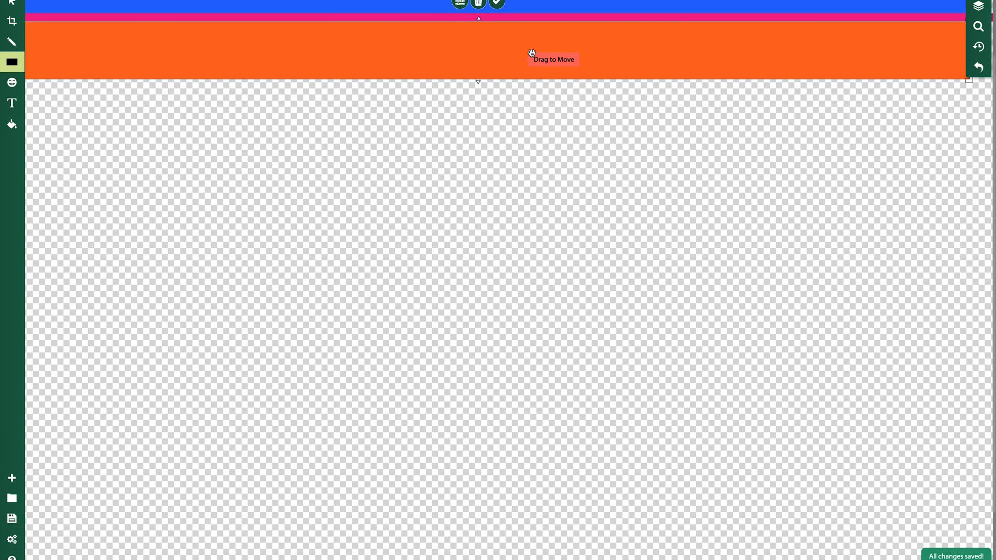
{"action": "scroll", "coordinate": [531, 52], "scroll_direction": "up", "scroll_amount": 1}
{"action": "scroll", "coordinate": [532, 53], "scroll_direction": "left", "scroll_amount": 1}
{"action": "scroll", "coordinate": [532, 53], "scroll_direction": "down", "scroll_amount": 1}
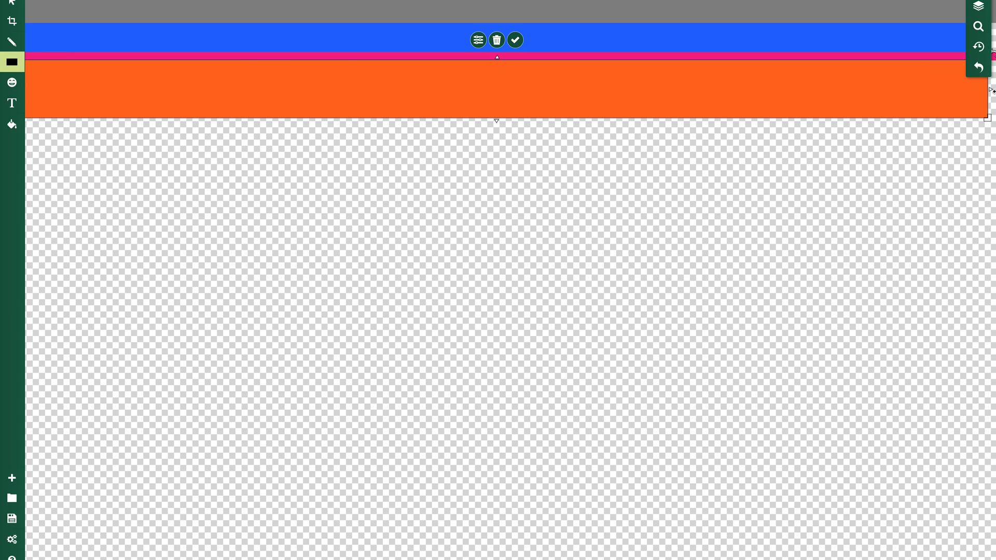
{"action": "scroll", "coordinate": [991, 89], "scroll_direction": "up", "scroll_amount": 1}
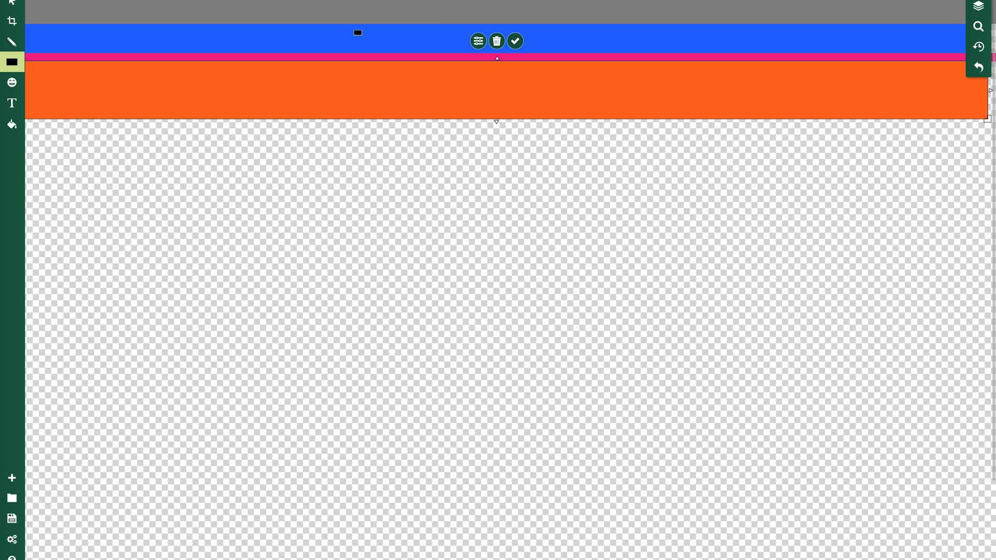
- Set the shape fill to light yellow #ffff9a and undo the recolouring of the orange band
{"action": "left_click", "coordinate": [12, 62]}
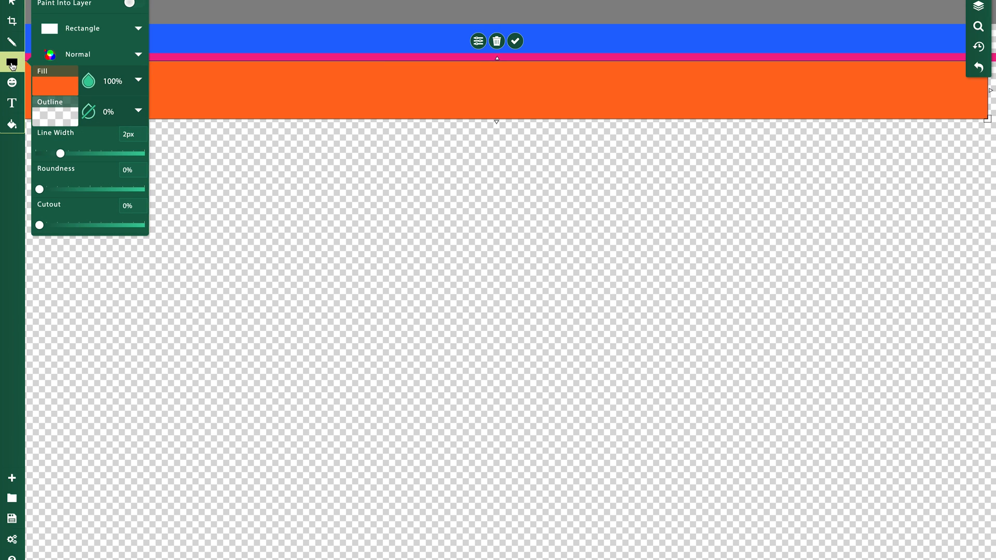
{"action": "left_click", "coordinate": [59, 82]}
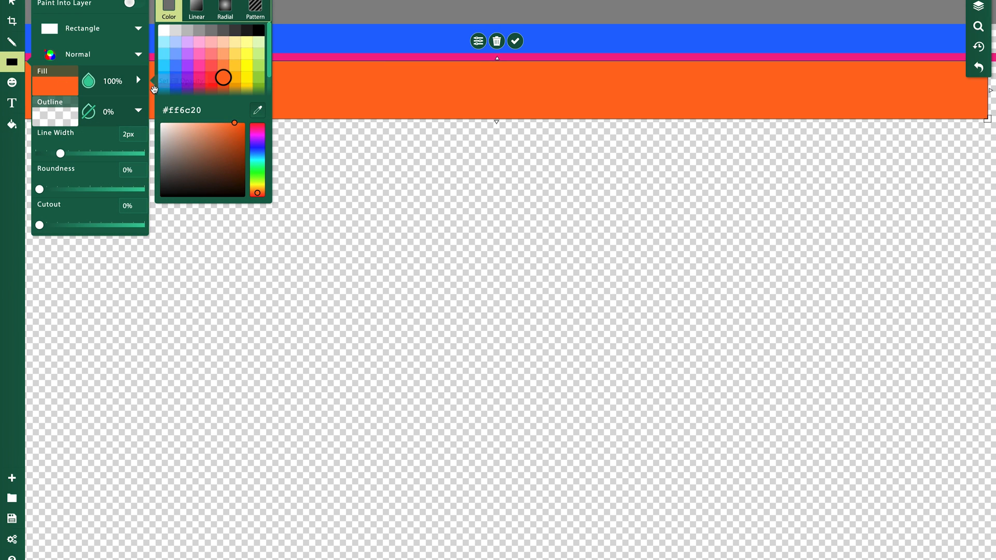
{"action": "left_click", "coordinate": [246, 44]}
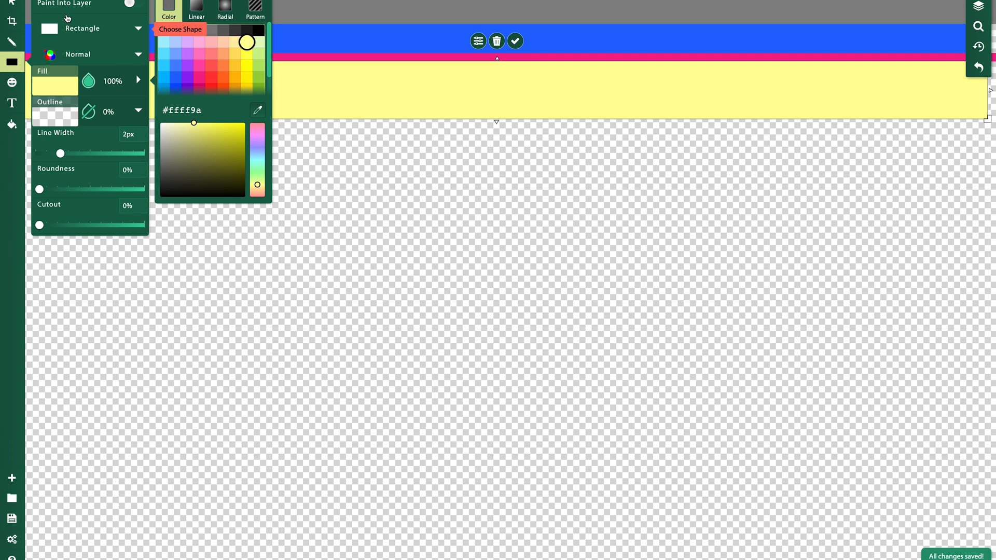
{"action": "key", "text": "ctrl+z"}
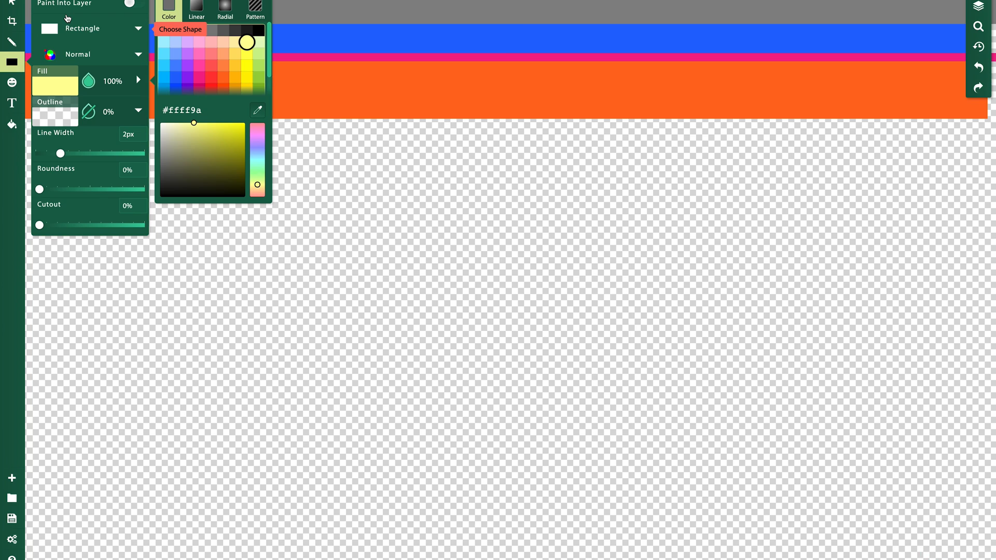
{"action": "left_click", "coordinate": [12, 6]}
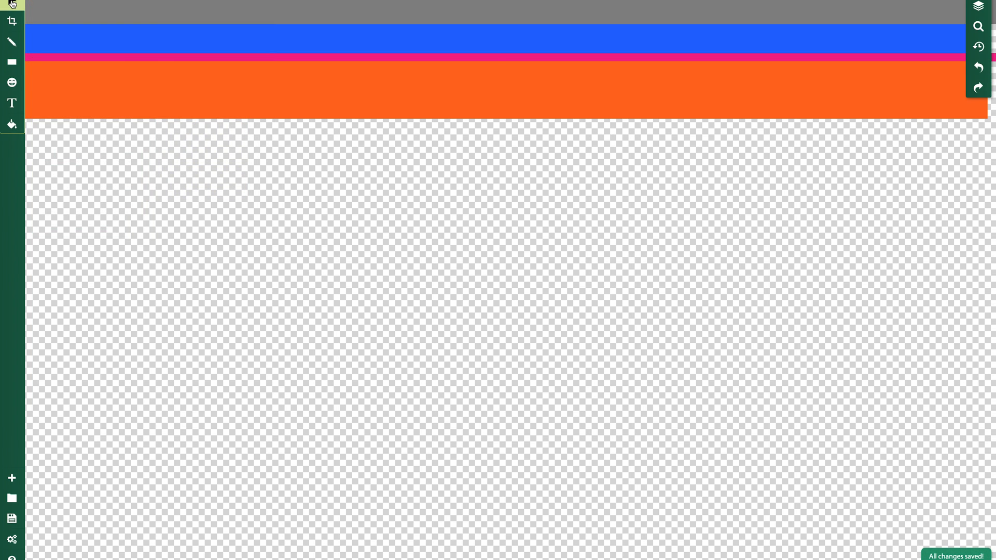
- Draw a thin light yellow rectangle along the orange band's lower edge, stretched across the canvas
{"action": "left_click", "coordinate": [13, 64]}
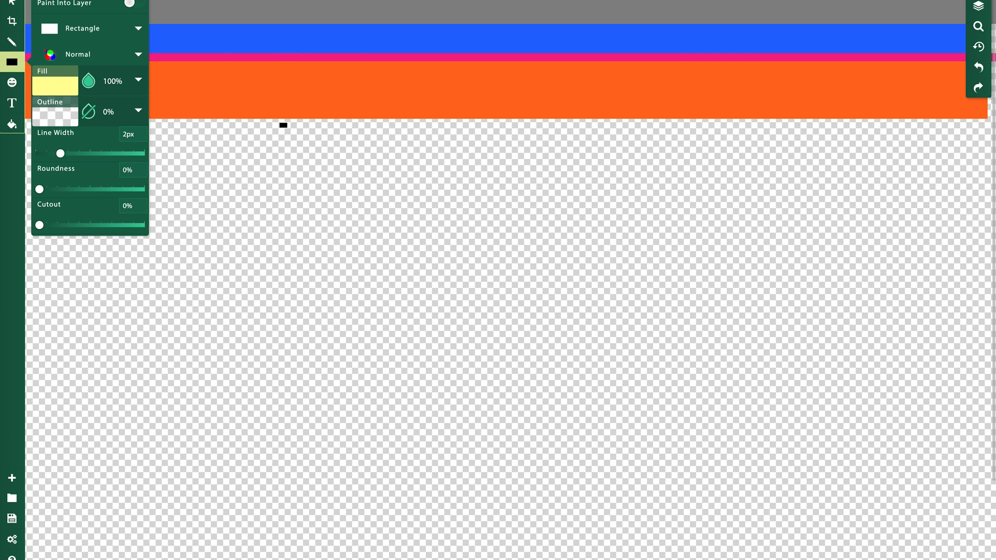
{"action": "left_click_drag", "start_coordinate": [282, 122], "coordinate": [993, 127]}
{"action": "left_click_drag", "start_coordinate": [277, 117], "coordinate": [0, 123]}
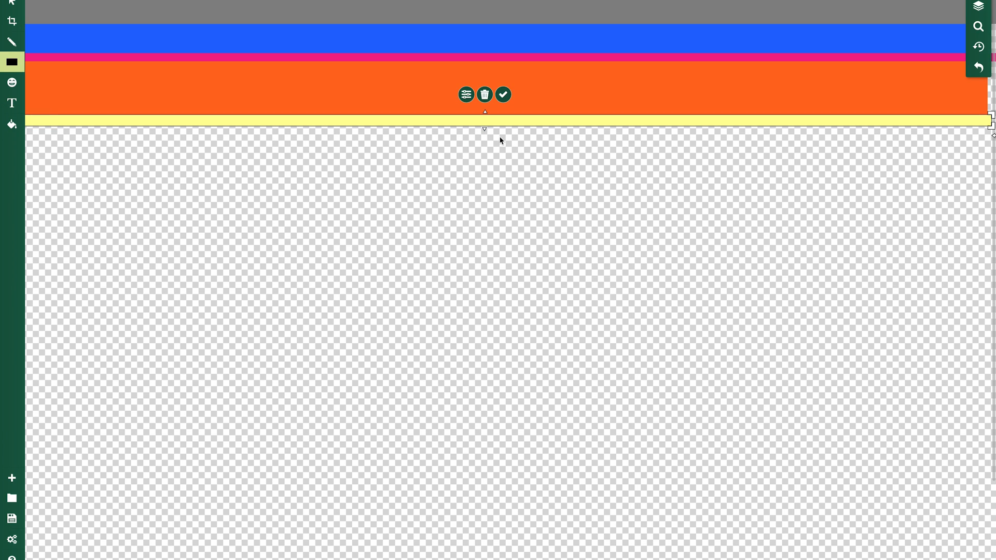
- Reduce the light yellow rectangle's height to a very thin stripe along the orange band's lower edge and deselect it
{"action": "left_click_drag", "start_coordinate": [484, 128], "coordinate": [484, 120]}
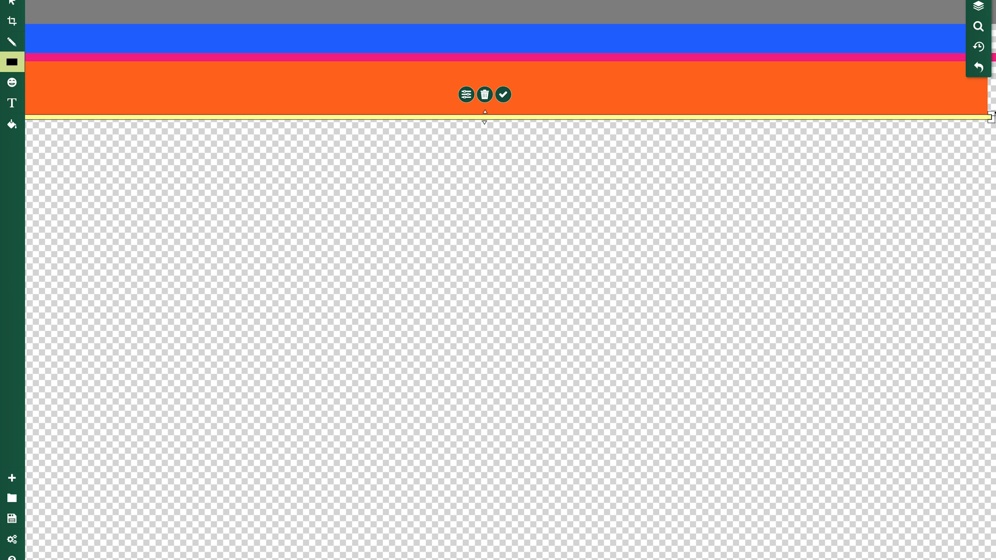
{"action": "scroll", "coordinate": [985, 119], "scroll_direction": "up", "scroll_amount": 1}
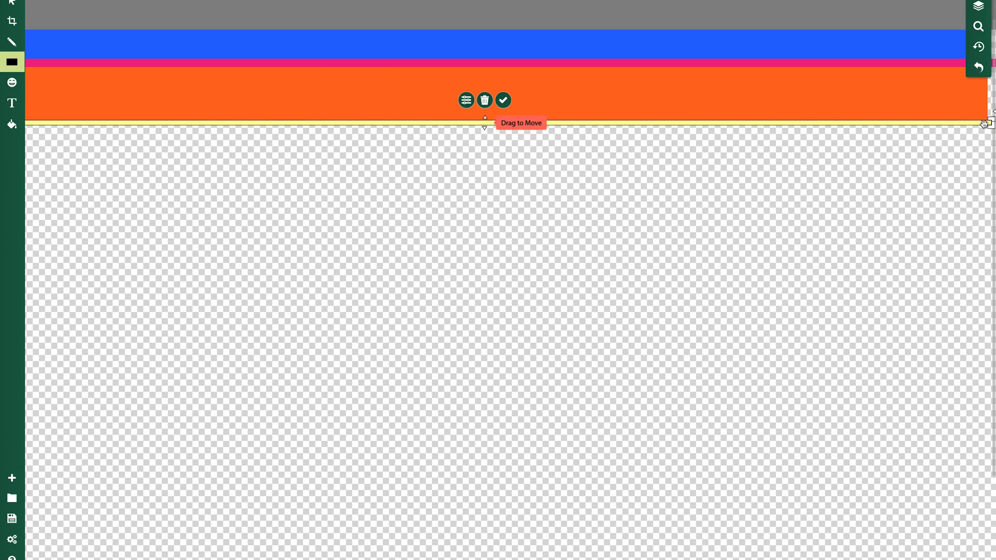
{"action": "left_click_drag", "start_coordinate": [484, 128], "coordinate": [485, 123]}
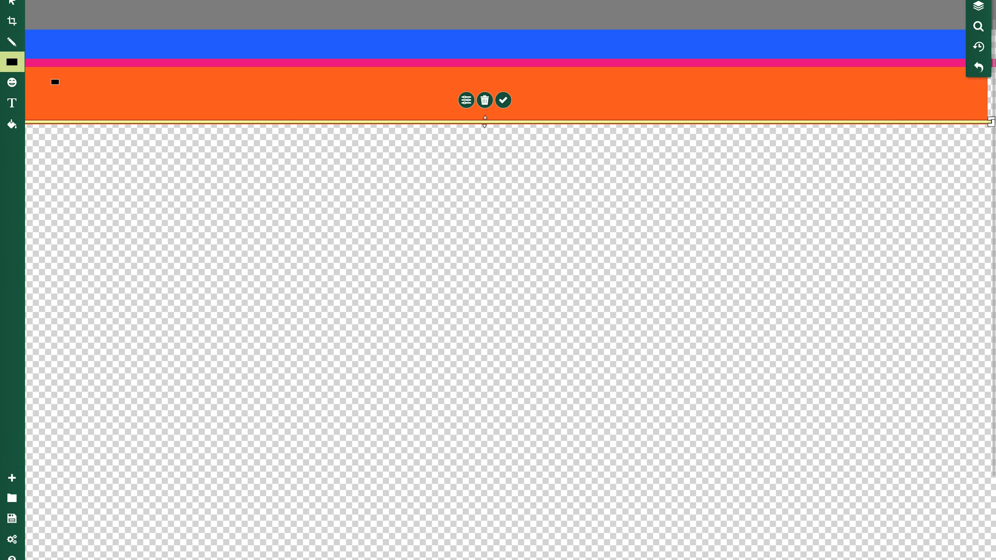
{"action": "left_click", "coordinate": [42, 111]}
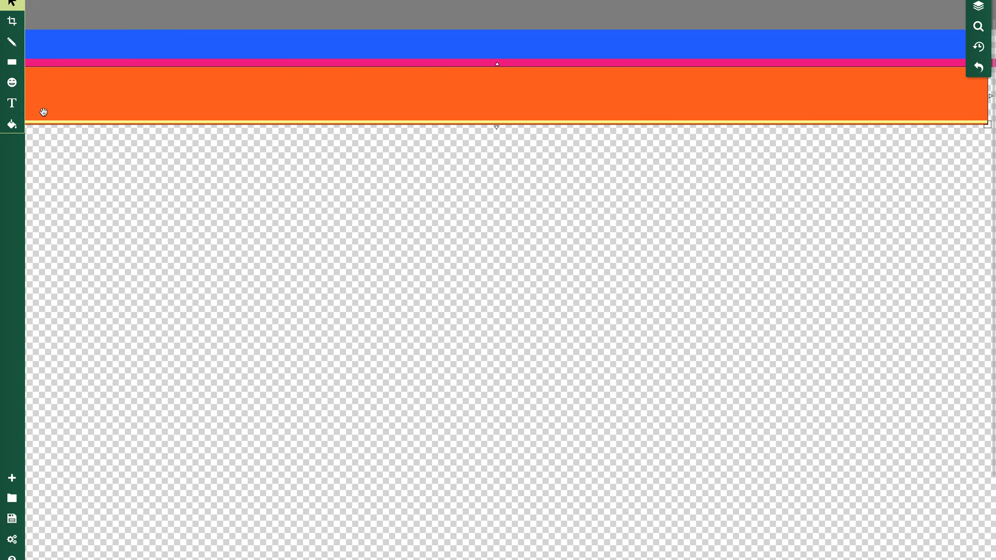
- Draw a tall deep magenta #d7066f rectangle below the yellow stripe, stretched across the canvas
{"action": "left_click", "coordinate": [12, 63]}
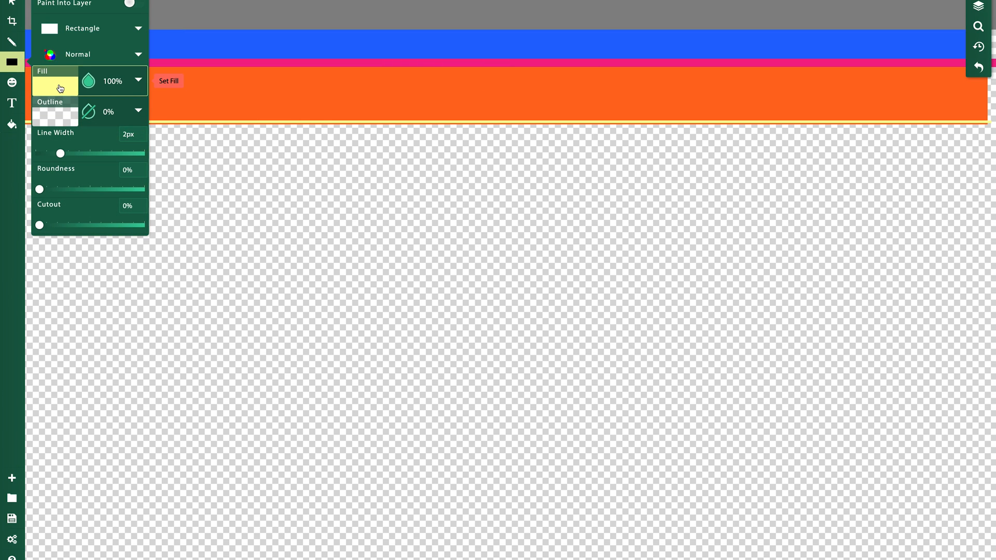
{"action": "left_click", "coordinate": [56, 85]}
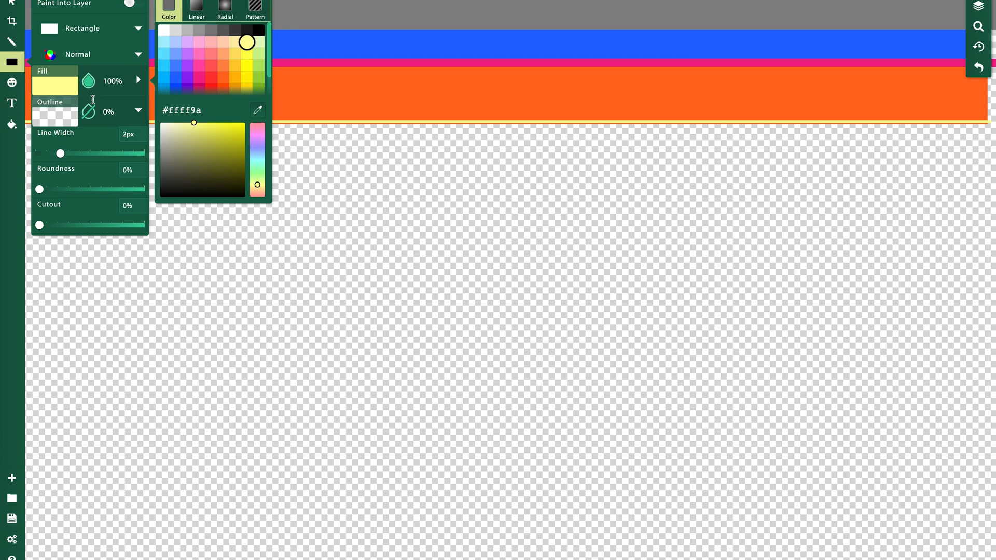
{"action": "left_click", "coordinate": [201, 89]}
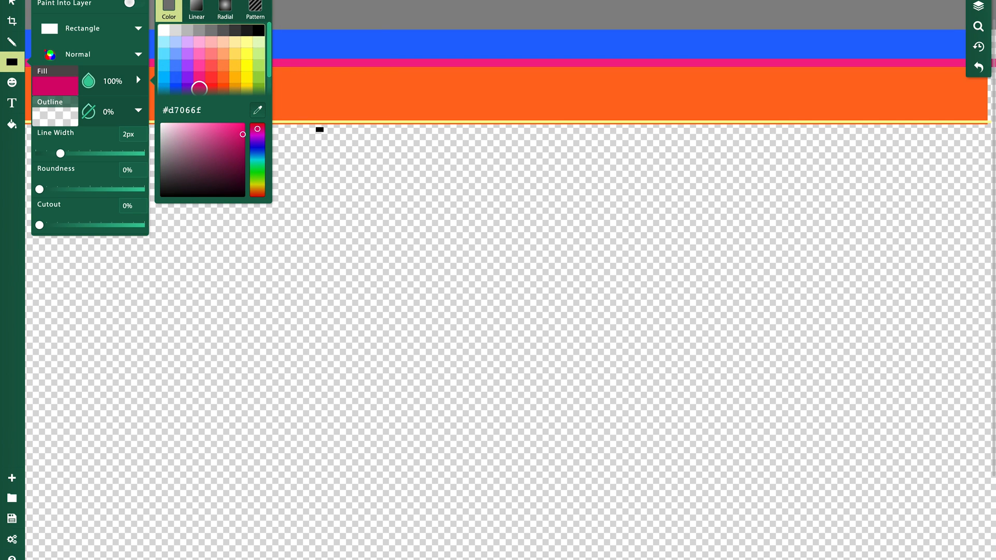
{"action": "left_click_drag", "start_coordinate": [318, 127], "coordinate": [993, 216]}
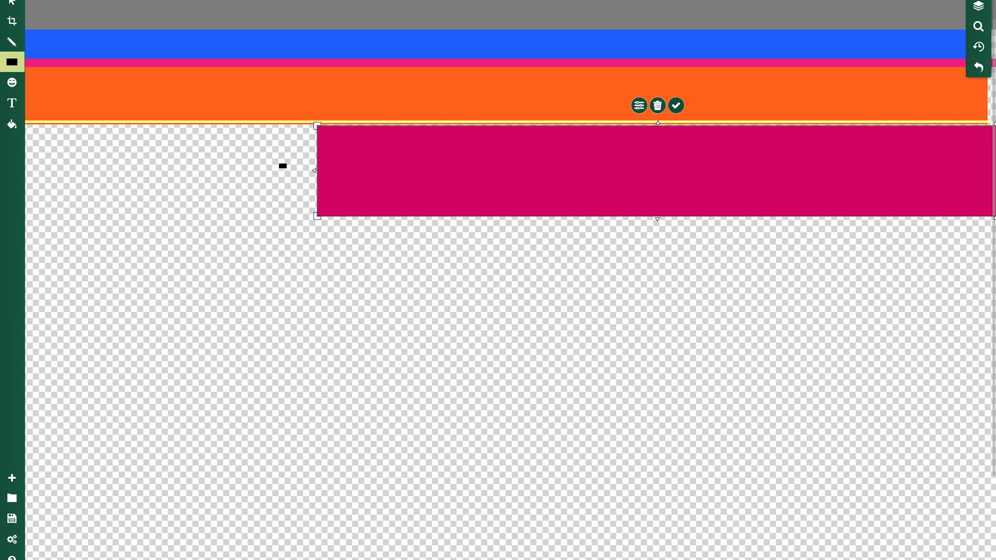
{"action": "left_click_drag", "start_coordinate": [314, 170], "coordinate": [9, 171]}
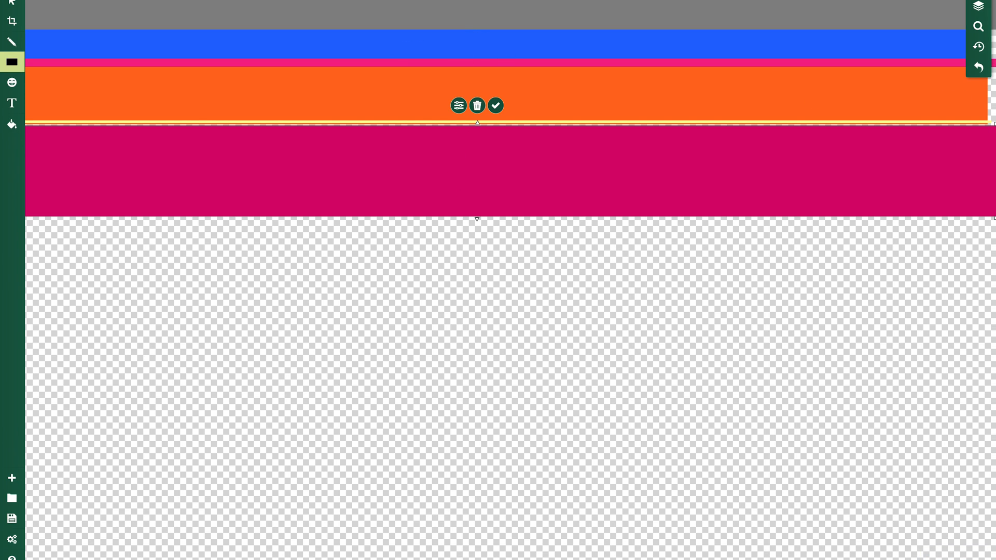
- Widen the orange band across the canvas and nudge the magenta band up against the yellow stripe
{"action": "left_click", "coordinate": [13, 5]}
{"action": "left_click", "coordinate": [515, 125]}
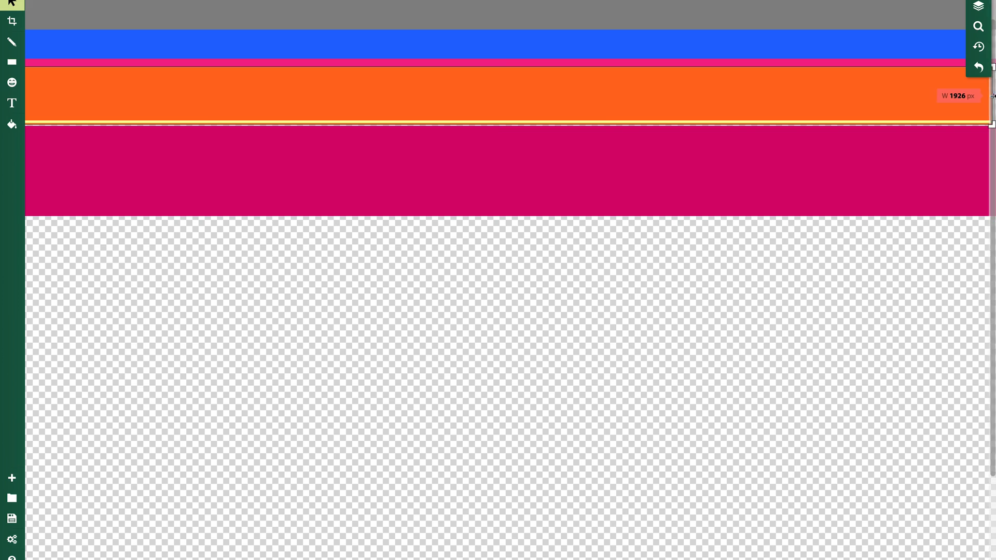
{"action": "left_click", "coordinate": [930, 156]}
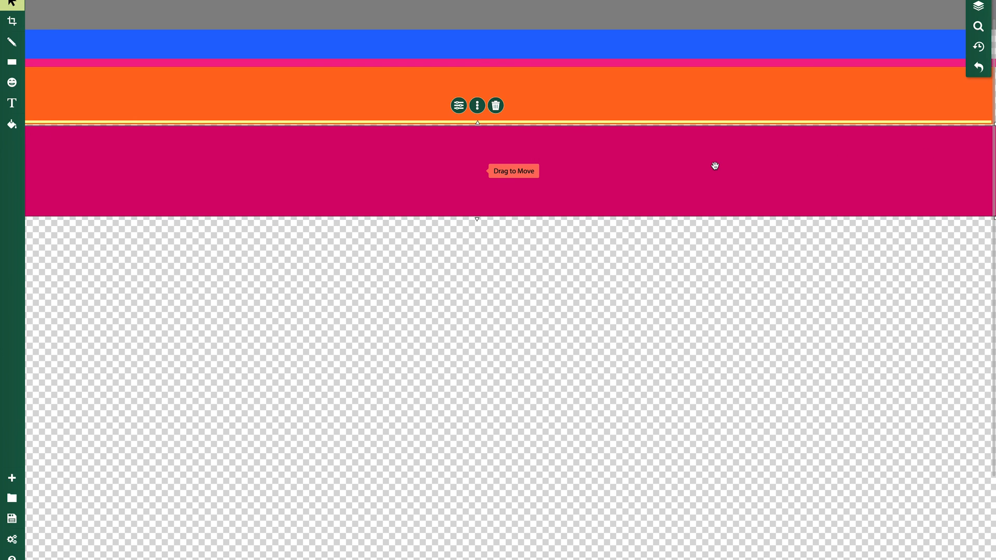
{"action": "key", "text": "Up"}
{"action": "key", "text": "Up"}
{"action": "key", "text": "Up"}
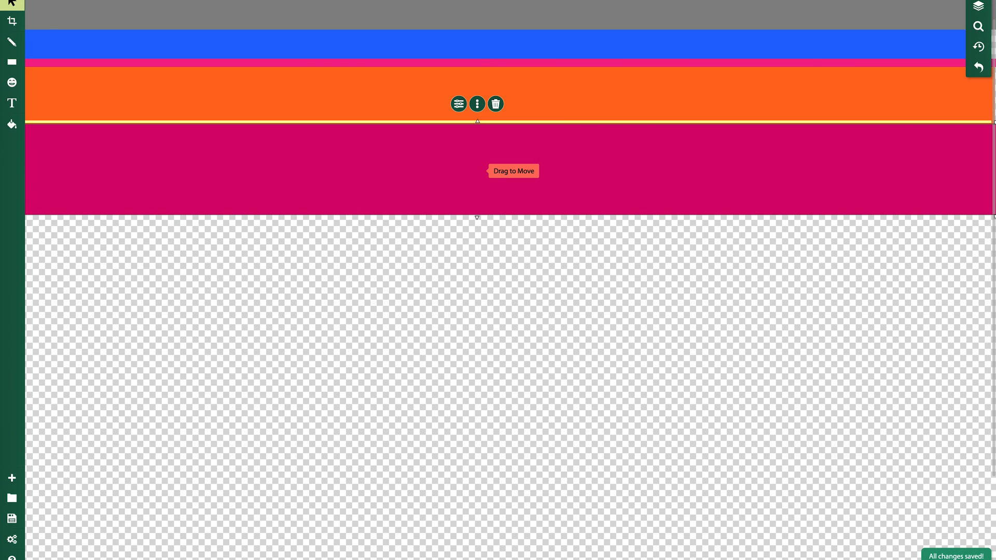
{"action": "left_click", "coordinate": [547, 91]}
{"action": "left_click", "coordinate": [472, 166]}
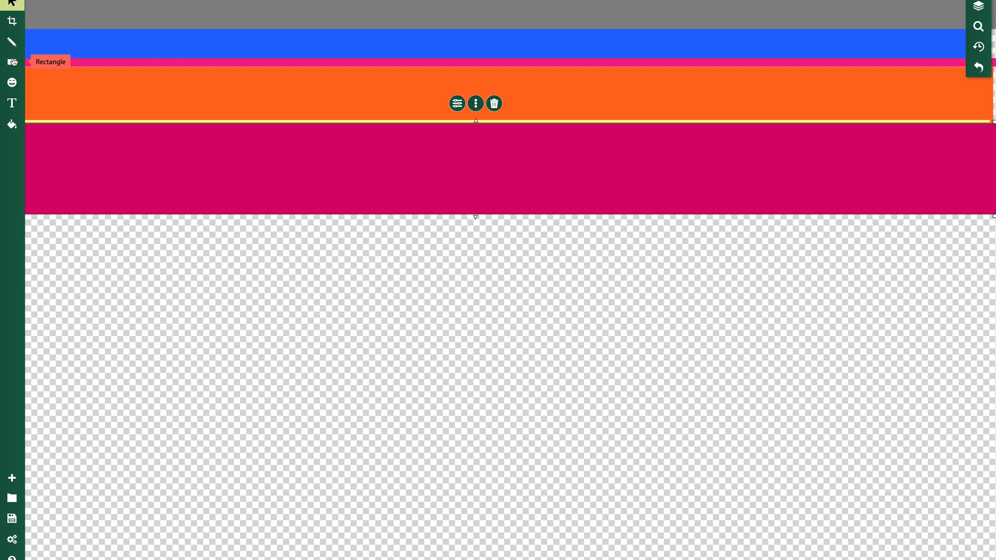
- Draw a light green #b6e565 rectangle directly below the magenta band, stretched across the canvas
{"action": "left_click", "coordinate": [13, 62]}
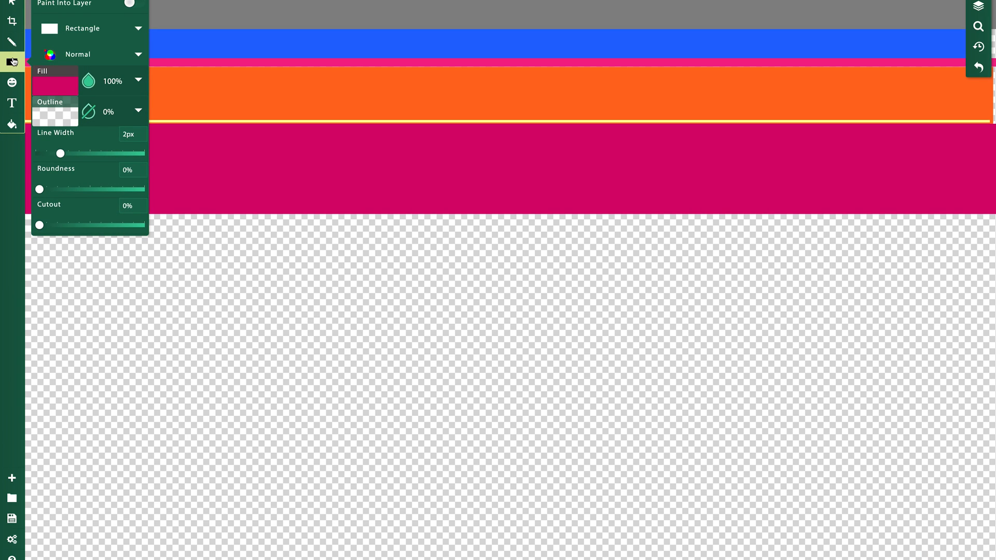
{"action": "left_click", "coordinate": [57, 89]}
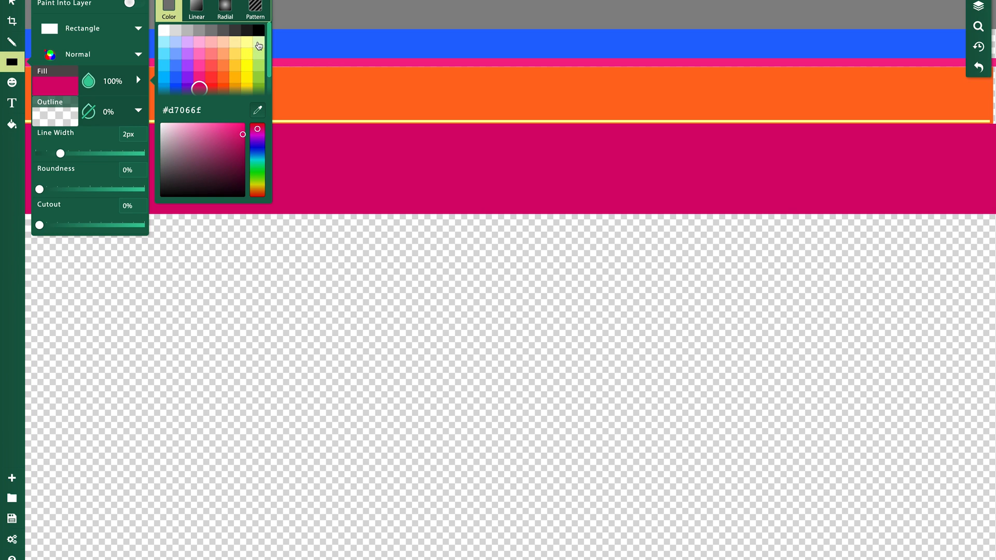
{"action": "left_click", "coordinate": [260, 67]}
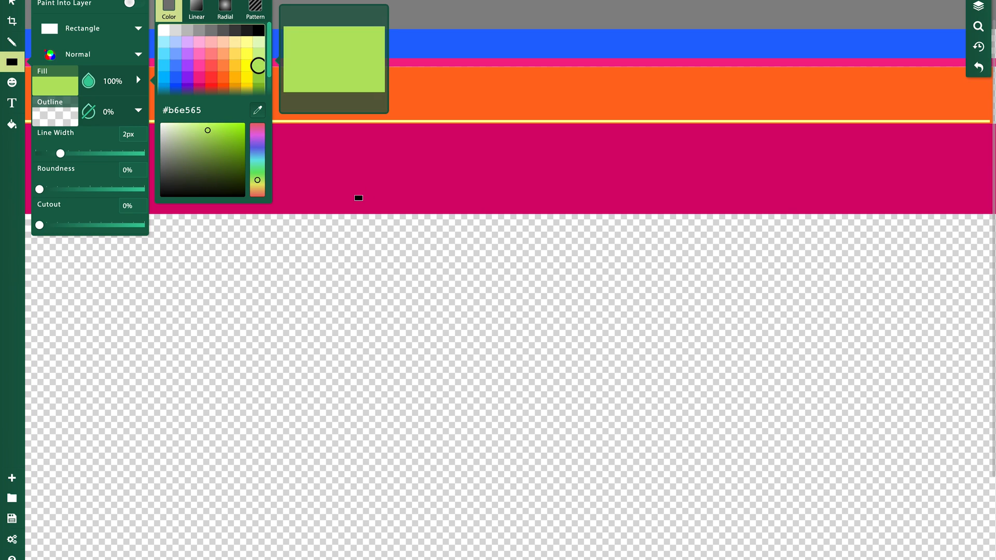
{"action": "left_click_drag", "start_coordinate": [355, 217], "coordinate": [994, 242]}
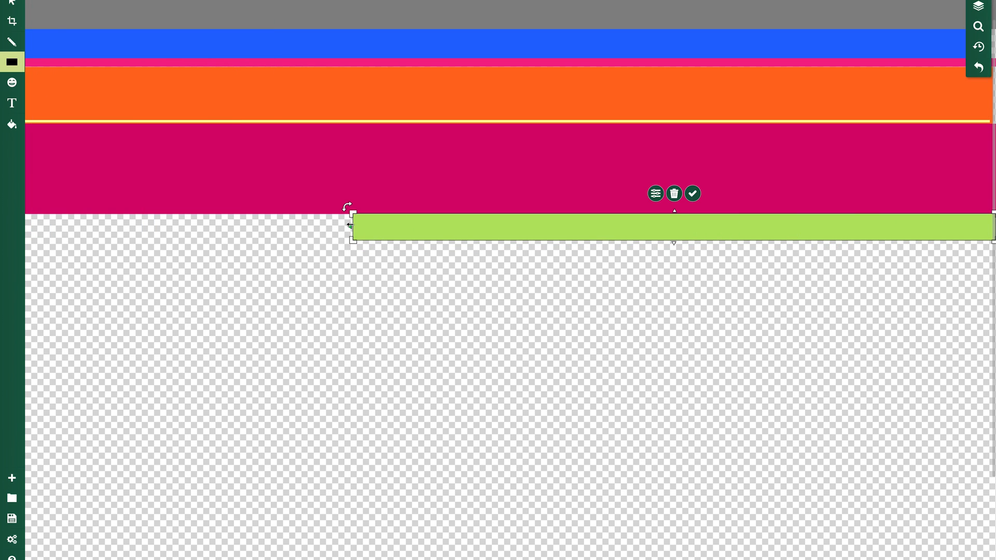
{"action": "left_click_drag", "start_coordinate": [350, 225], "coordinate": [2, 227]}
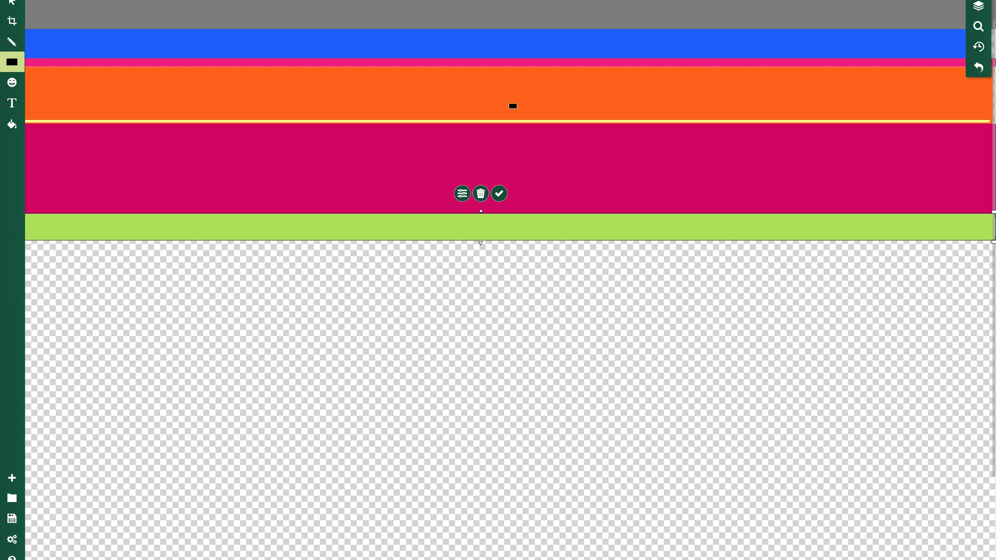
- Duplicate the light green band and place the copy directly beneath it
{"action": "left_click", "coordinate": [14, 68]}
{"action": "left_click", "coordinate": [12, 3]}
{"action": "left_click", "coordinate": [235, 233]}
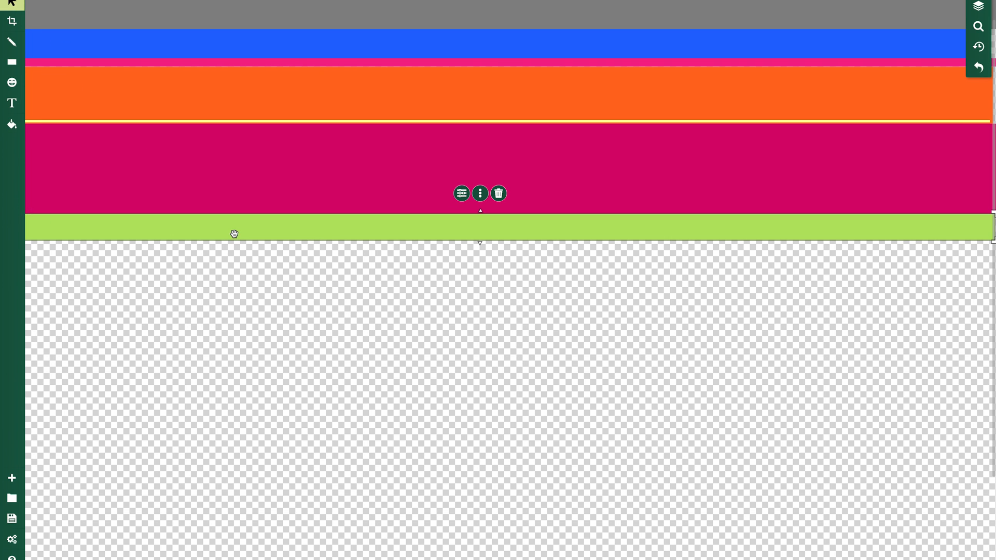
{"action": "key", "text": "super+v"}
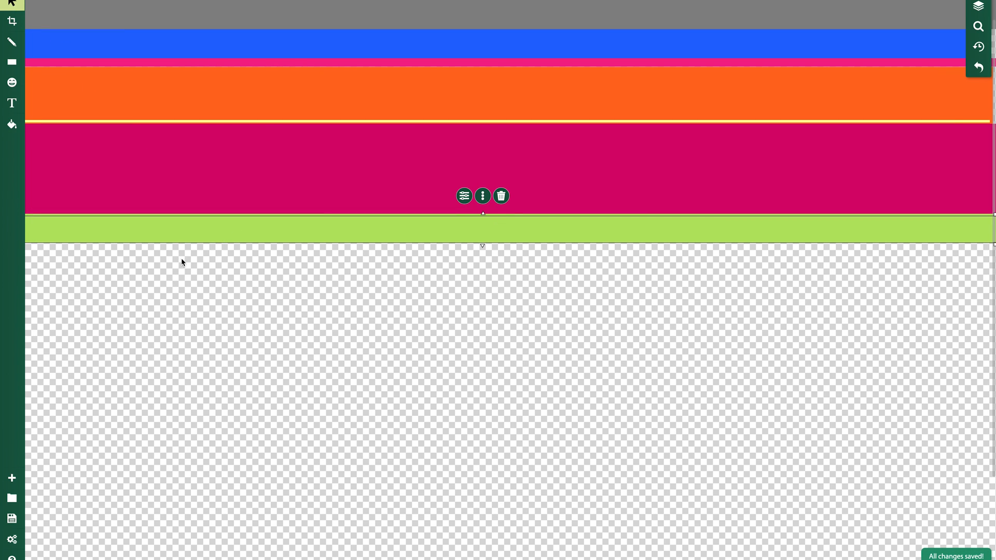
{"action": "left_click_drag", "start_coordinate": [229, 233], "coordinate": [229, 257]}
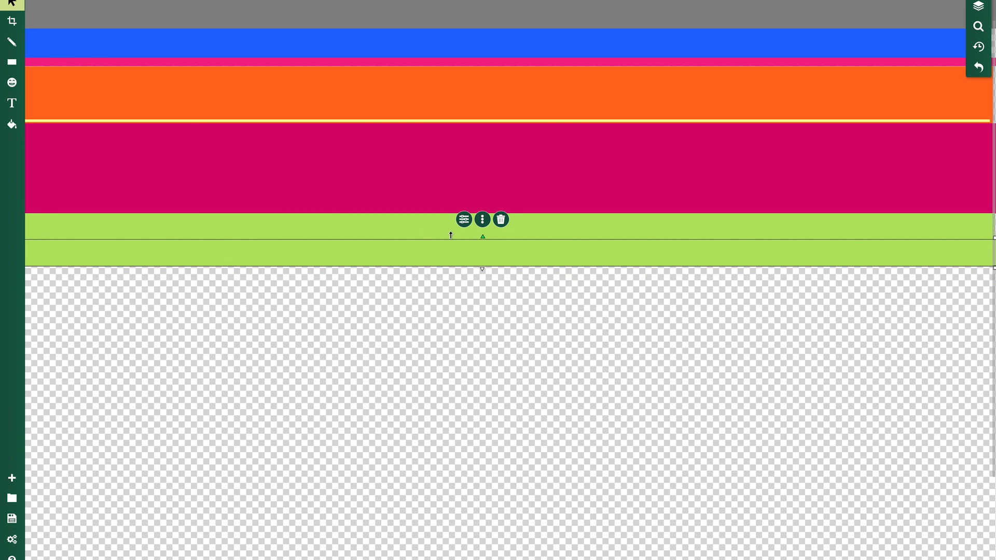
- Recolour the lower green copy purple and reduce it to about half its height
{"action": "left_click", "coordinate": [464, 220]}
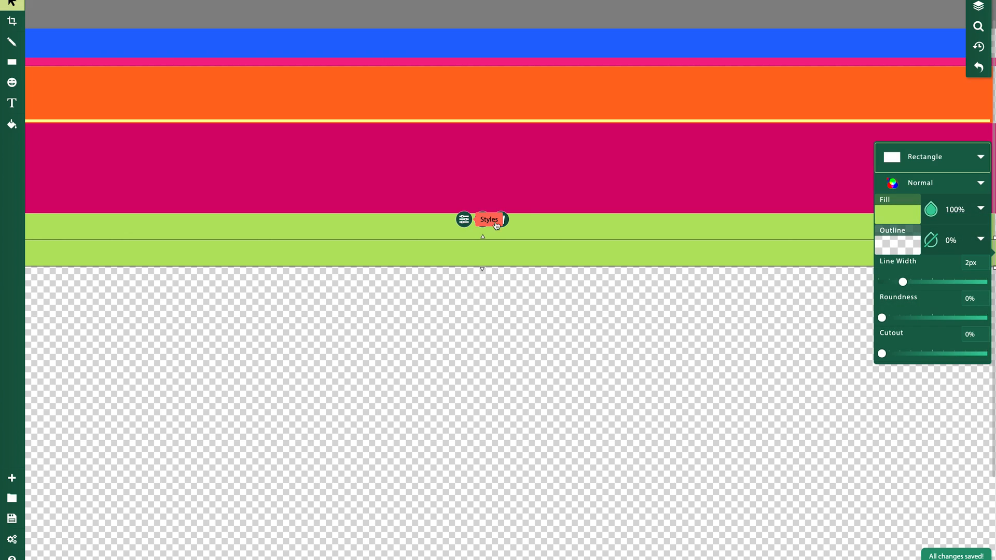
{"action": "left_click", "coordinate": [899, 214]}
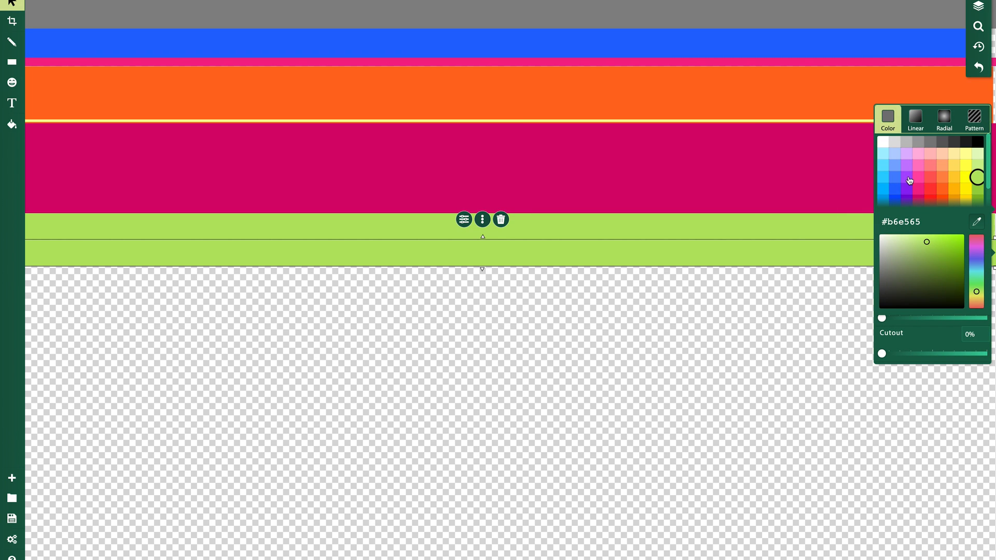
{"action": "left_click", "coordinate": [909, 179]}
{"action": "left_click_drag", "start_coordinate": [482, 269], "coordinate": [481, 253]}
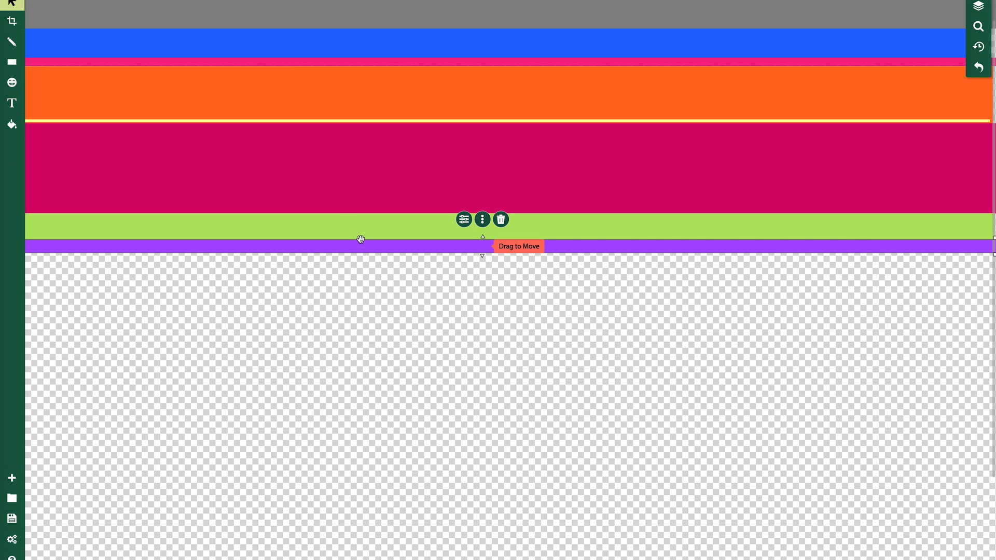
- Duplicate the orange band, place the copy directly below the purple stripe and stretch it to the canvas's edge
{"action": "left_click", "coordinate": [363, 97]}
{"action": "key", "text": "ctrl+c"}
{"action": "key", "text": "ctrl+v"}
{"action": "left_click_drag", "start_coordinate": [363, 99], "coordinate": [357, 286]}
{"action": "left_click_drag", "start_coordinate": [987, 314], "coordinate": [994, 313]}
- Paste another orange copy below the lower orange band, recolour it amber and reduce it to about half its height
{"action": "key", "text": "ctrl+v"}
{"action": "left_click_drag", "start_coordinate": [655, 90], "coordinate": [651, 328]}
{"action": "left_click", "coordinate": [472, 291]}
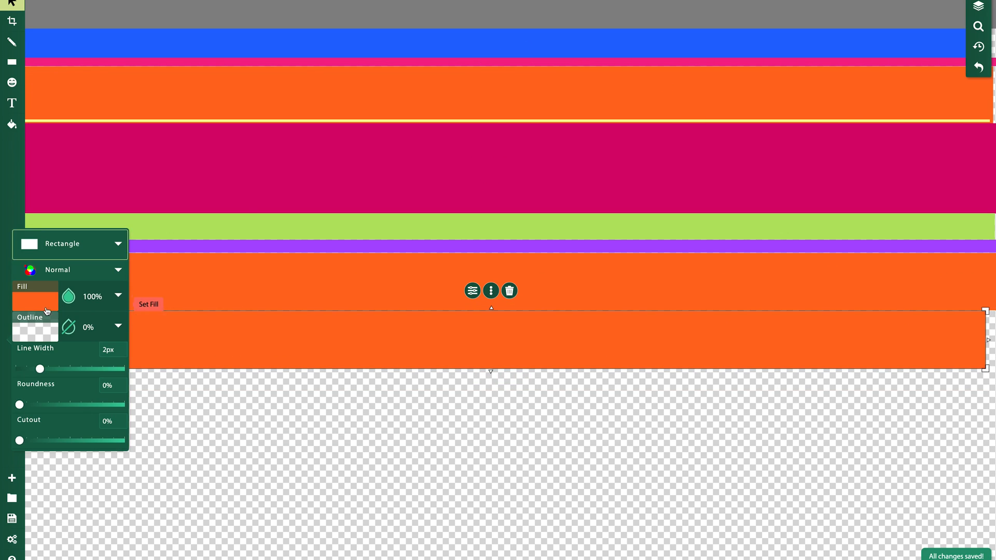
{"action": "left_click", "coordinate": [35, 301]}
{"action": "left_click", "coordinate": [214, 276]}
{"action": "left_click_drag", "start_coordinate": [491, 372], "coordinate": [490, 339]}
- Paste another orange copy below the amber band and stretch both bands to the canvas's right edge
{"action": "key", "text": "ctrl+v"}
{"action": "left_click_drag", "start_coordinate": [484, 104], "coordinate": [485, 365]}
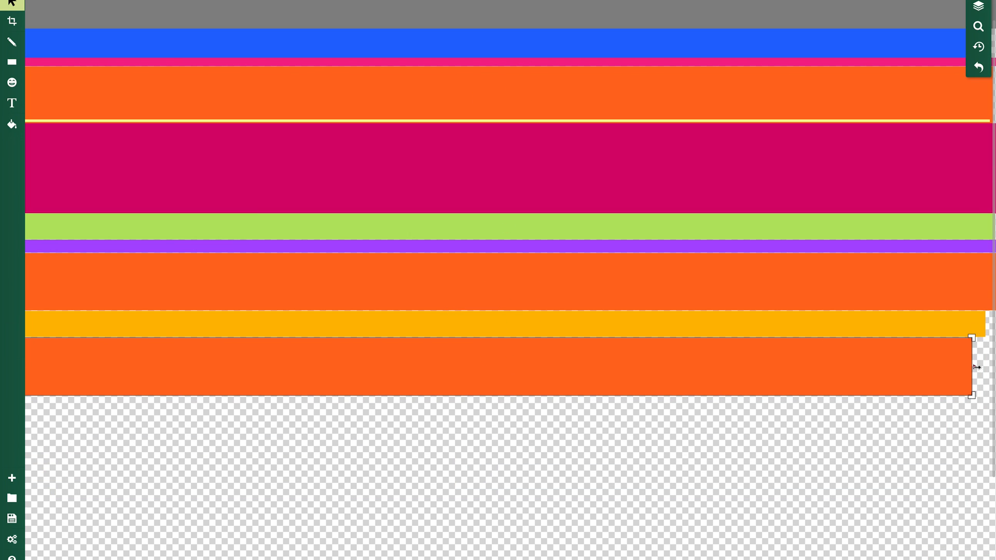
{"action": "left_click_drag", "start_coordinate": [976, 366], "coordinate": [994, 367]}
{"action": "left_click", "coordinate": [965, 325]}
{"action": "left_click_drag", "start_coordinate": [988, 324], "coordinate": [994, 324]}
- Recolour the orange band beneath the amber one light peach
{"action": "left_click", "coordinate": [421, 348]}
{"action": "left_click", "coordinate": [470, 318]}
{"action": "left_click", "coordinate": [22, 326]}
{"action": "left_click", "coordinate": [154, 313]}
{"action": "left_click", "coordinate": [191, 267]}
- Duplicate the light green band below the peach band, stretch it across the canvas and shrink it to a thin stripe
{"action": "left_click", "coordinate": [307, 227]}
{"action": "key", "text": "ctrl+c"}
{"action": "key", "text": "ctrl+v"}
{"action": "left_click_drag", "start_coordinate": [307, 228], "coordinate": [307, 410]}
{"action": "scroll", "coordinate": [726, 410], "scroll_direction": "right", "scroll_amount": 1}
{"action": "left_click_drag", "start_coordinate": [981, 409], "coordinate": [992, 409]}
{"action": "left_click_drag", "start_coordinate": [469, 393], "coordinate": [469, 390]}
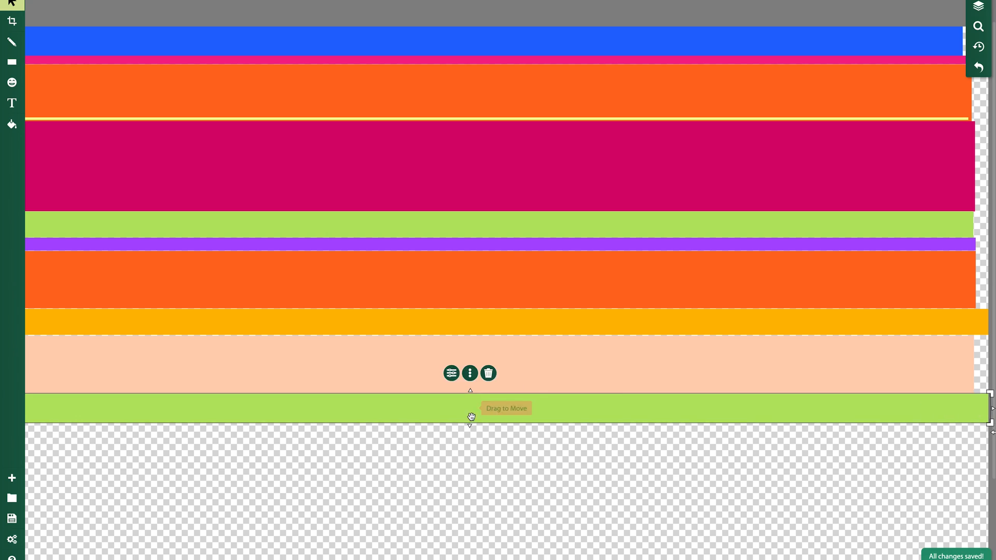
{"action": "left_click_drag", "start_coordinate": [469, 425], "coordinate": [470, 403]}
- Duplicate the amber band, place the copy below the thin green stripe and recolour it medium blue
{"action": "scroll", "coordinate": [469, 356], "scroll_direction": "left", "scroll_amount": 1}
{"action": "left_click", "coordinate": [374, 322]}
{"action": "key", "text": "ctrl+c"}
{"action": "key", "text": "ctrl+v"}
{"action": "left_click_drag", "start_coordinate": [374, 322], "coordinate": [378, 414]}
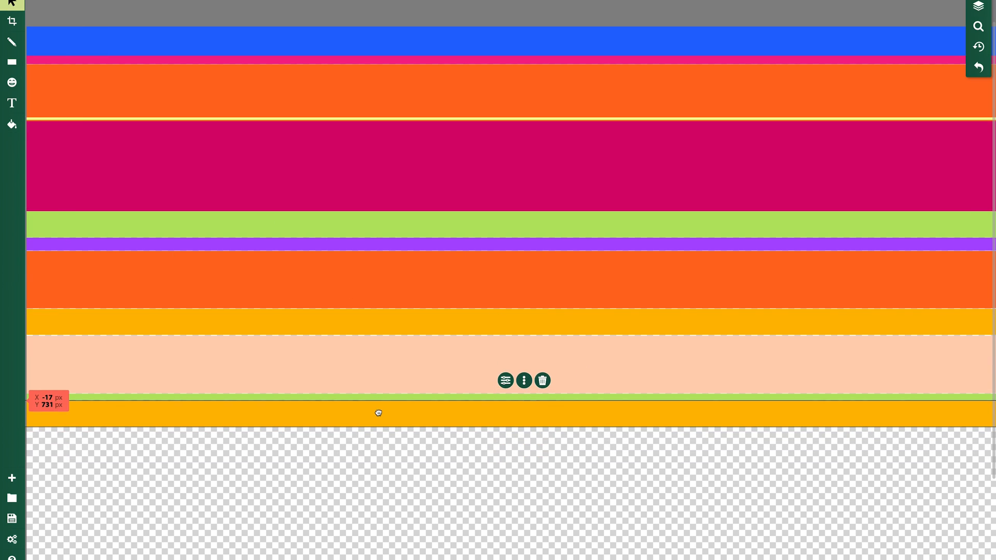
{"action": "left_click", "coordinate": [505, 381]}
{"action": "left_click", "coordinate": [176, 337]}
- Duplicate the orange band beneath the purple stripe and place the copy directly below the medium blue band
{"action": "left_click", "coordinate": [440, 293]}
{"action": "key", "text": "ctrl+c"}
{"action": "key", "text": "ctrl+v"}
{"action": "left_click_drag", "start_coordinate": [440, 294], "coordinate": [431, 460]}
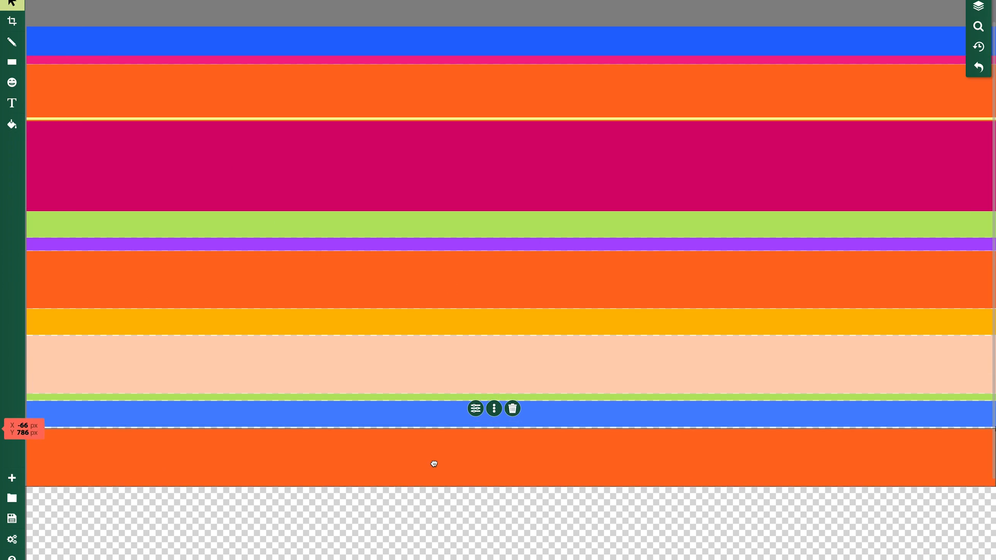
- Recolour the lowest orange copy pink #ff48a6
{"action": "left_click", "coordinate": [473, 406]}
{"action": "left_click", "coordinate": [898, 413]}
{"action": "left_click", "coordinate": [977, 392]}
{"action": "left_click", "coordinate": [977, 404]}
{"action": "left_click", "coordinate": [918, 378]}
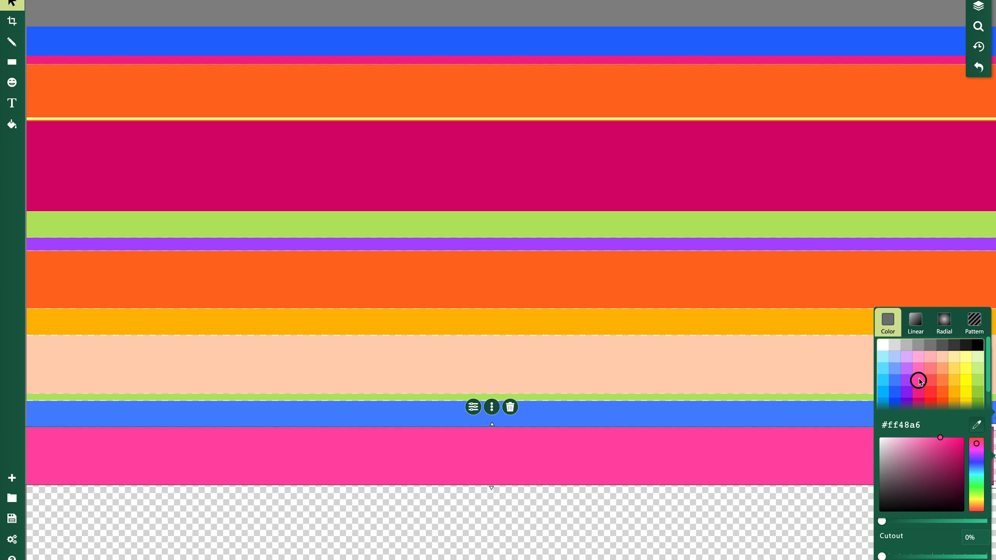
- Duplicate the topmost blue band and place the copy directly below the pink #ff48a6 band
{"action": "left_click", "coordinate": [196, 42]}
{"action": "key", "text": "ctrl+c"}
{"action": "key", "text": "ctrl+v"}
{"action": "left_click_drag", "start_coordinate": [196, 42], "coordinate": [216, 499]}
- Recolour the blue copy beneath the pink band orange
{"action": "left_click", "coordinate": [490, 465]}
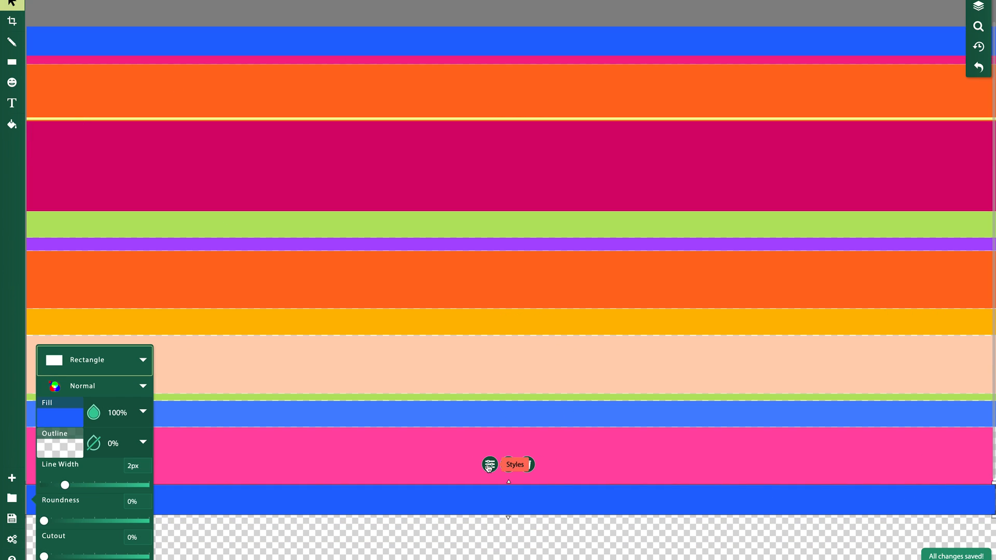
{"action": "left_click", "coordinate": [446, 506]}
{"action": "left_click", "coordinate": [489, 464]}
{"action": "left_click", "coordinate": [60, 417]}
{"action": "left_click", "coordinate": [218, 398]}
{"action": "left_click", "coordinate": [449, 499]}
- Paste another blue band copy below the newly recoloured orange band and stretch it across the canvas
{"action": "key", "text": "ctrl+v"}
{"action": "left_click_drag", "start_coordinate": [447, 47], "coordinate": [380, 527]}
{"action": "left_click_drag", "start_coordinate": [941, 528], "coordinate": [994, 529]}
- Duplicate the thin deep pink stripe from under the top blue band and place the copy below the lowest blue band
{"action": "left_click", "coordinate": [446, 62]}
{"action": "key", "text": "ctrl+c"}
{"action": "key", "text": "ctrl+v"}
{"action": "left_click_drag", "start_coordinate": [449, 67], "coordinate": [455, 548]}
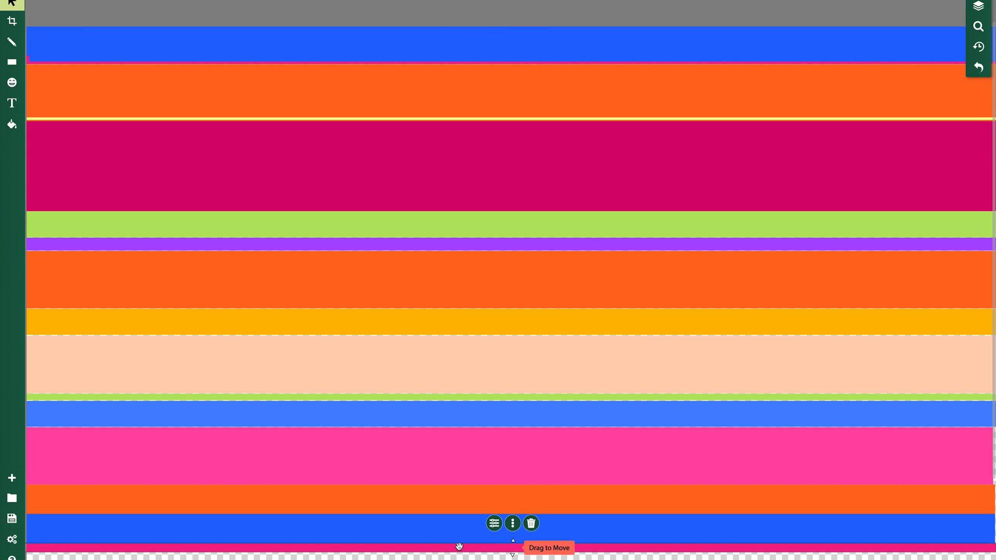
- Paste another copy below the lowest pink stripe, extend it down to the canvas's bottom edge and recolour it light yellow
{"action": "scroll", "coordinate": [454, 549], "scroll_direction": "down", "scroll_amount": 2}
{"action": "key", "text": "ctrl+v"}
{"action": "left_click_drag", "start_coordinate": [489, 491], "coordinate": [514, 545]}
{"action": "left_click", "coordinate": [495, 471]}
{"action": "left_click", "coordinate": [895, 417]}
{"action": "left_click", "coordinate": [928, 322]}
{"action": "left_click", "coordinate": [719, 314]}
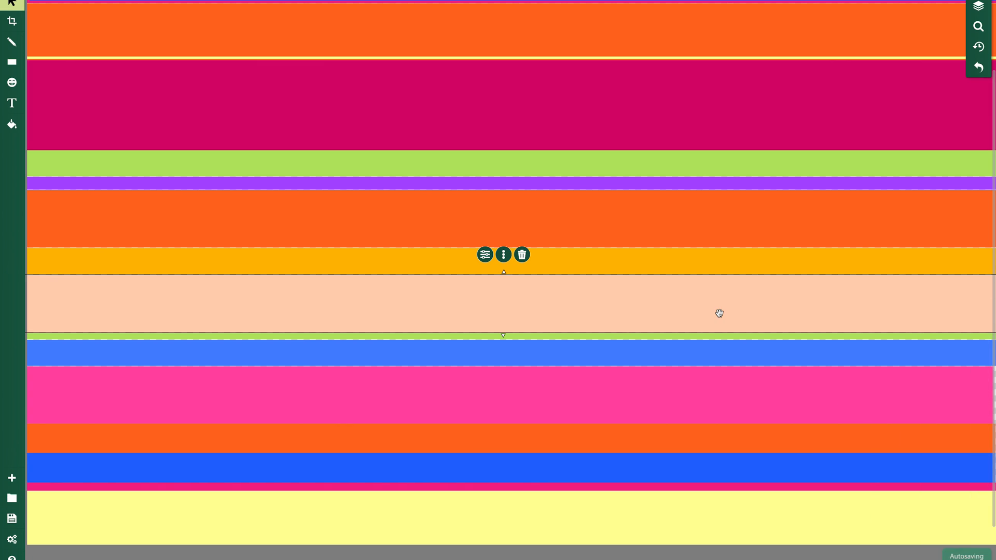
{"action": "scroll", "coordinate": [511, 362], "scroll_direction": "up", "scroll_amount": 1}
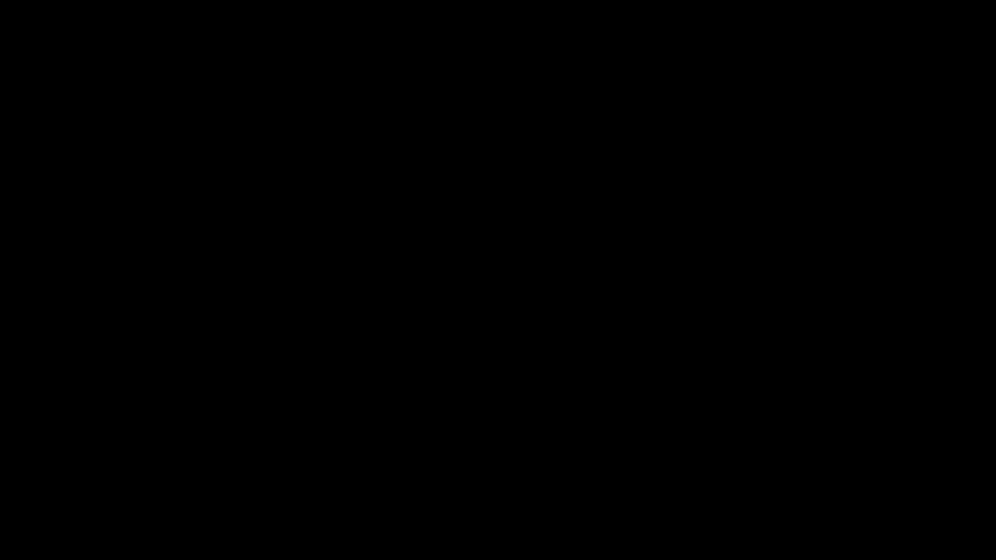